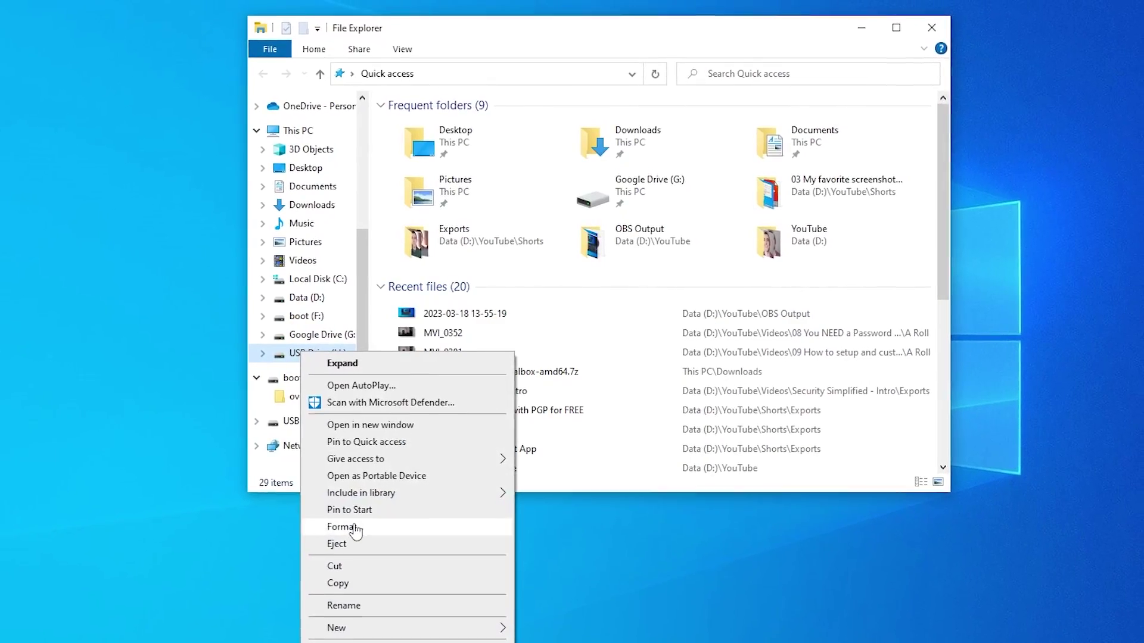
# Step: Bring up the Format options for USB Drive (H:) from File Explorer
pyautogui.click(343, 528)
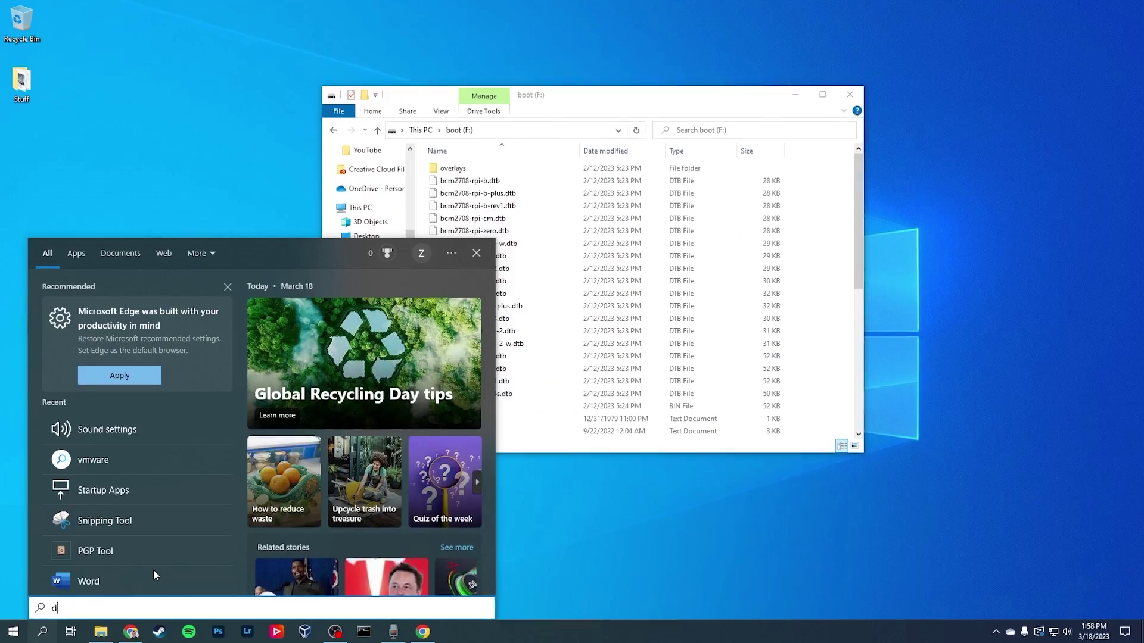
# Step: Search 'disk' to launch Disk Management, reposition its window, and scroll the disk map down
pyautogui.write('disk')
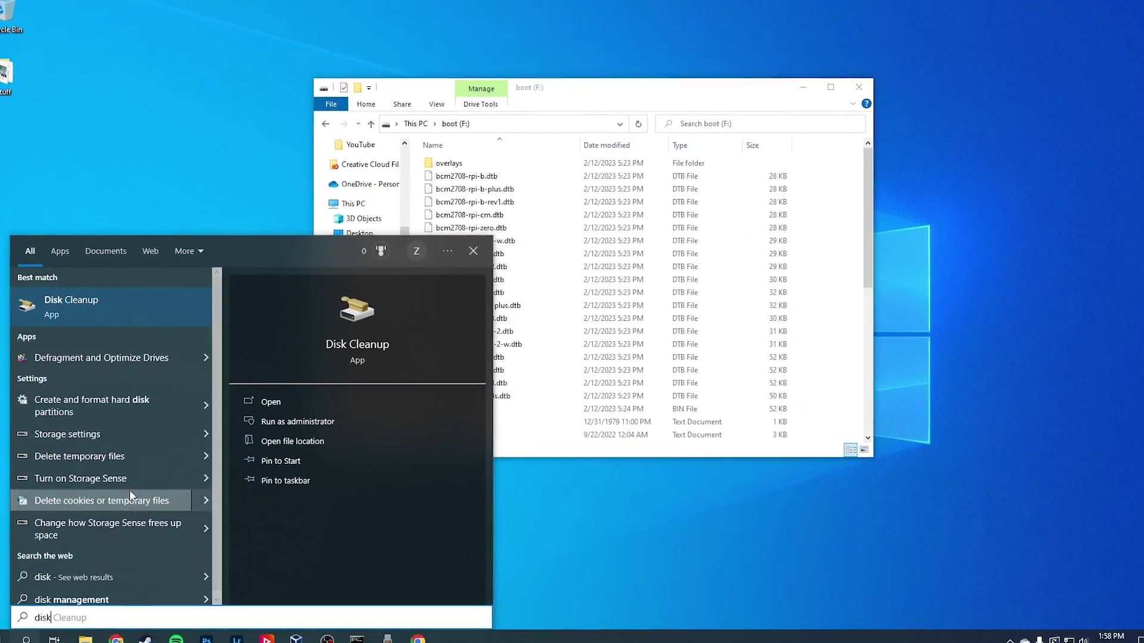
pyautogui.click(98, 409)
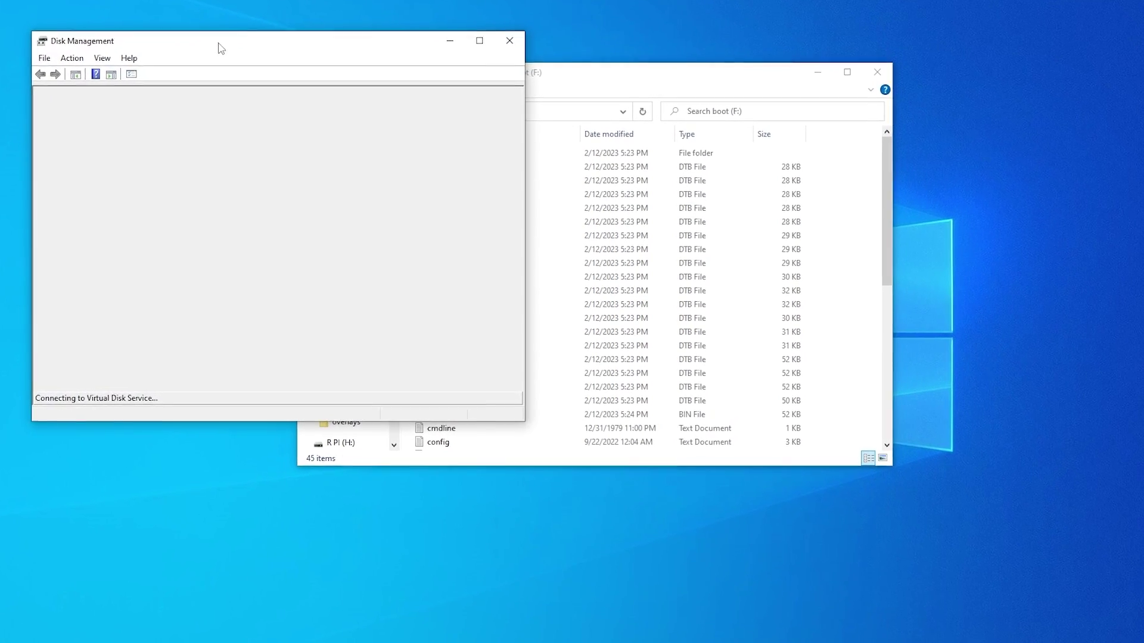
pyautogui.moveTo(220, 44); pyautogui.dragTo(462, 63)
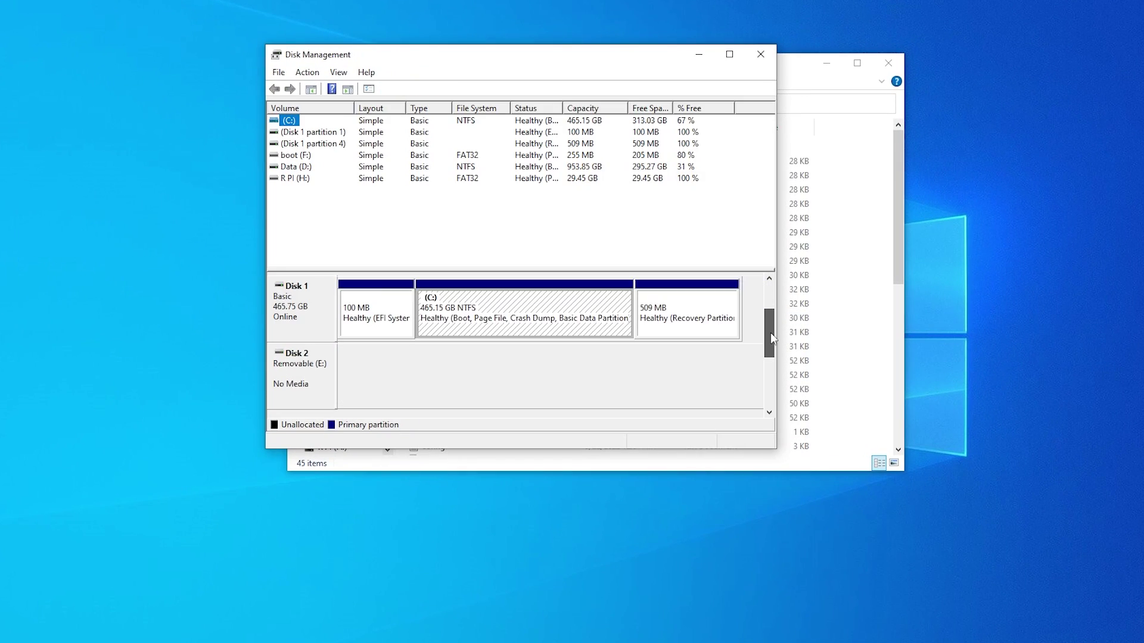
pyautogui.moveTo(772, 337); pyautogui.dragTo(774, 351)
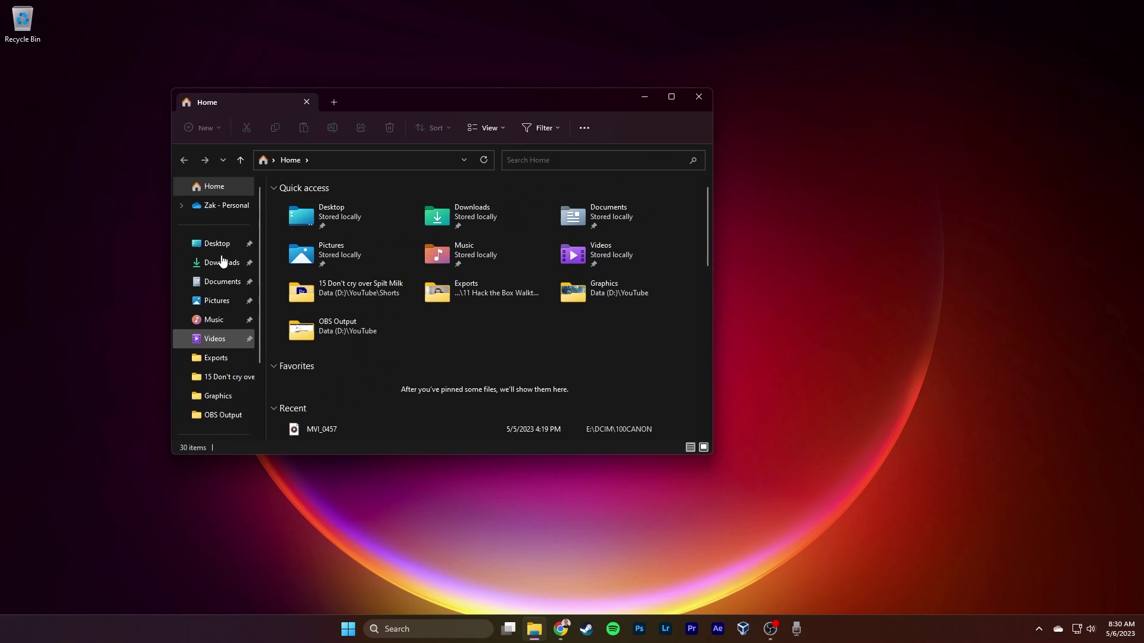
# Step: Open Settings with Win+I on the Network & internet page showing Ethernet connected
pyautogui.moveTo(443, 92); pyautogui.dragTo(560, 91)
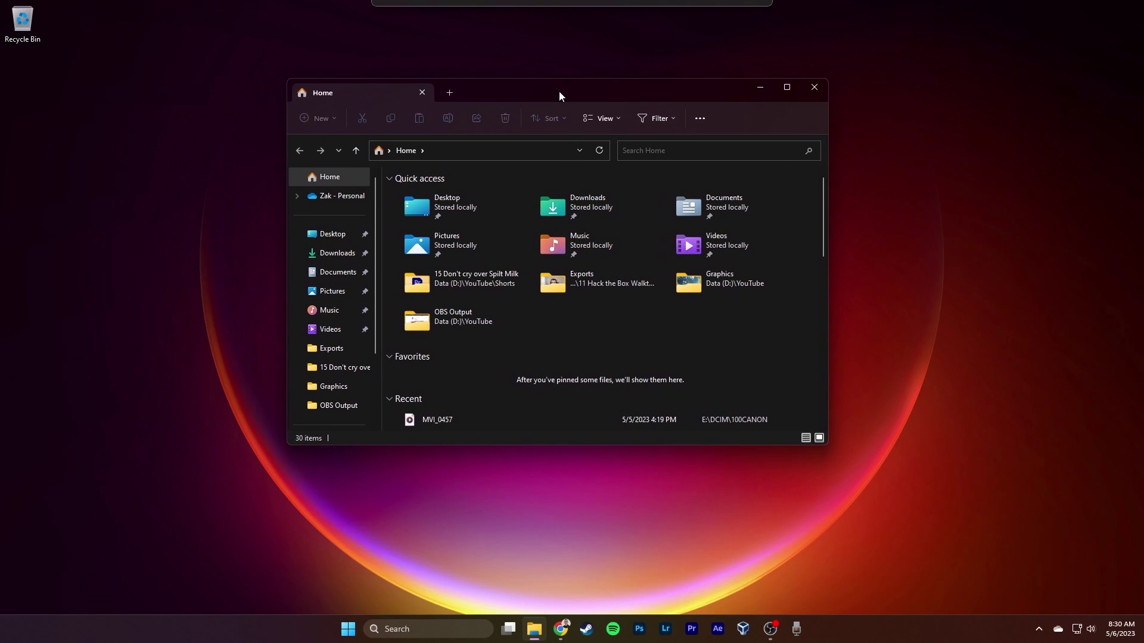
pyautogui.press('super+i')
pyautogui.click(271, 206)
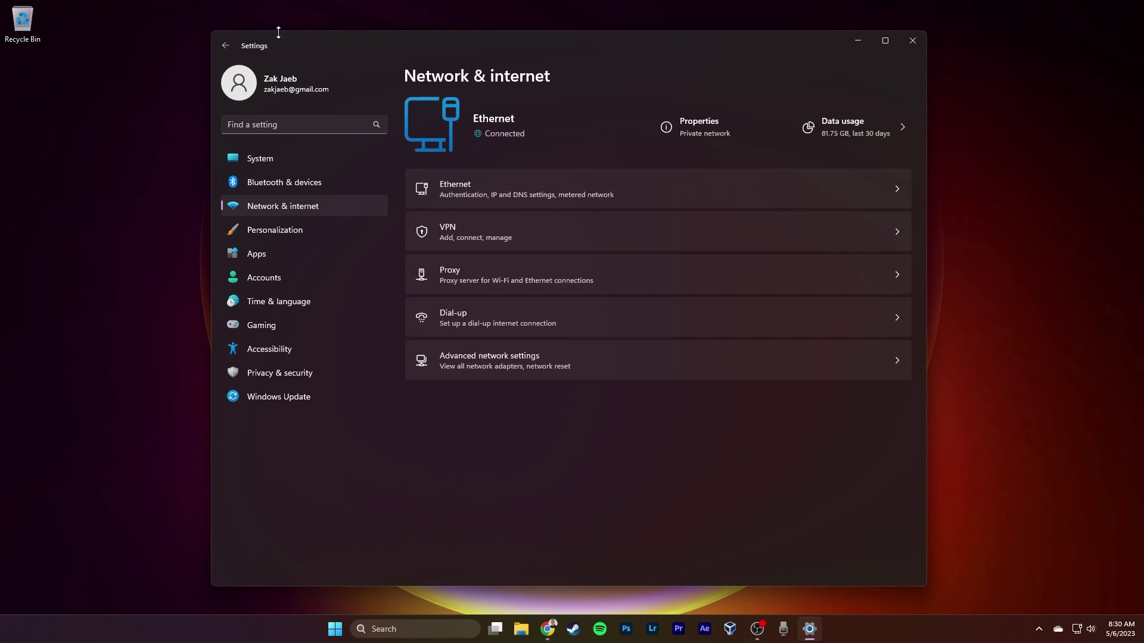
pyautogui.moveTo(277, 31); pyautogui.dragTo(334, 33)
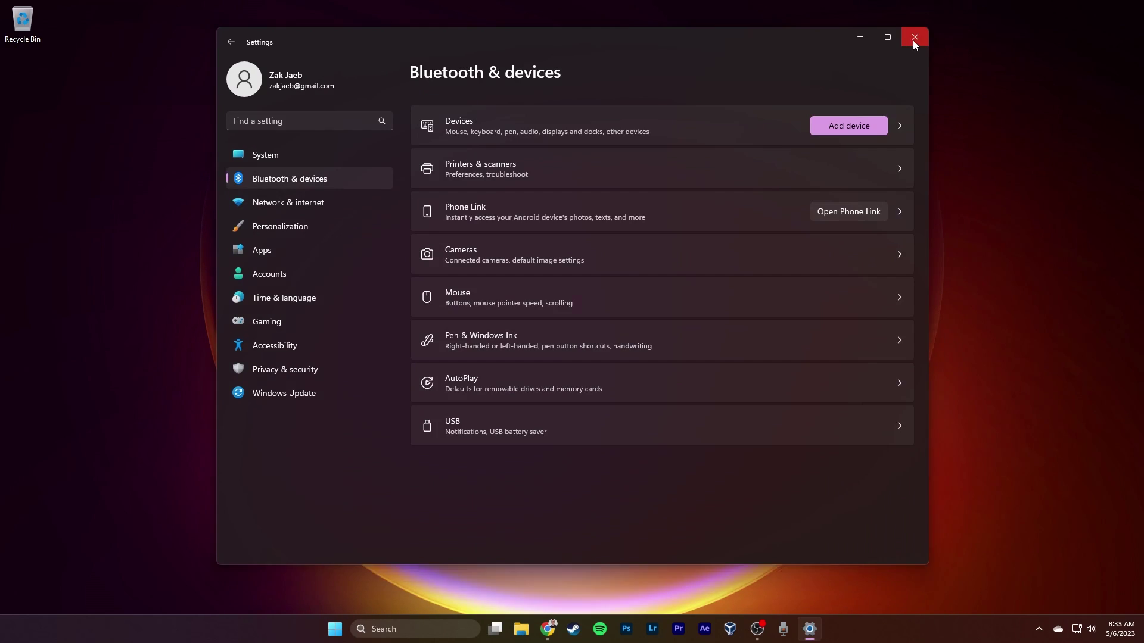
# Step: Close Settings and search 'printer' to reach the Printers & scanners settings page
pyautogui.click(912, 36)
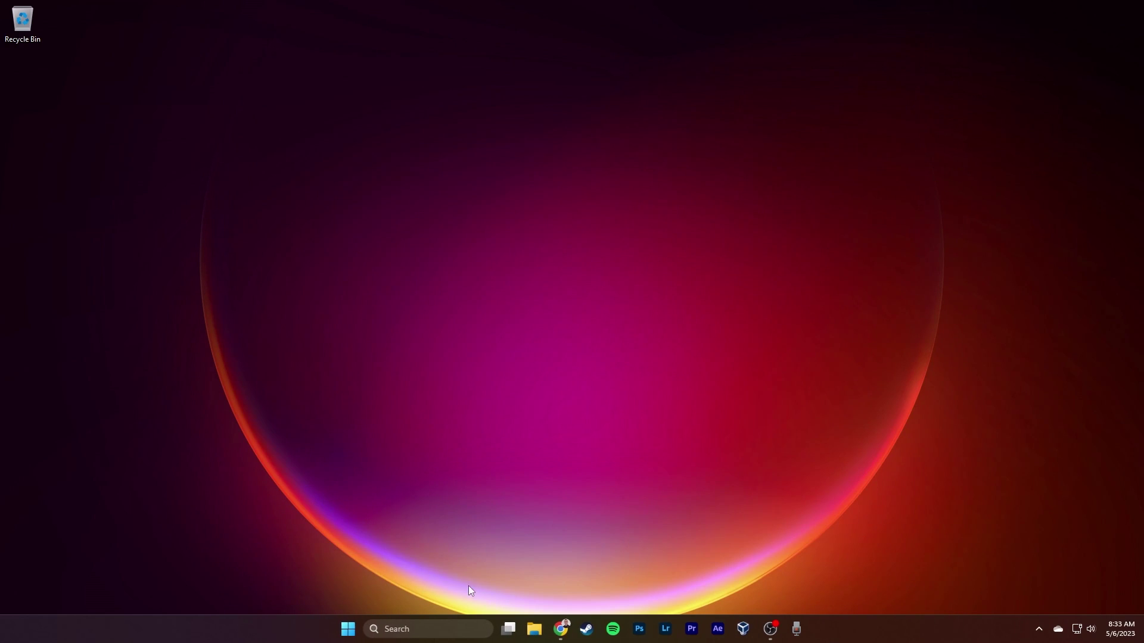
pyautogui.click(421, 629)
pyautogui.write('printer')
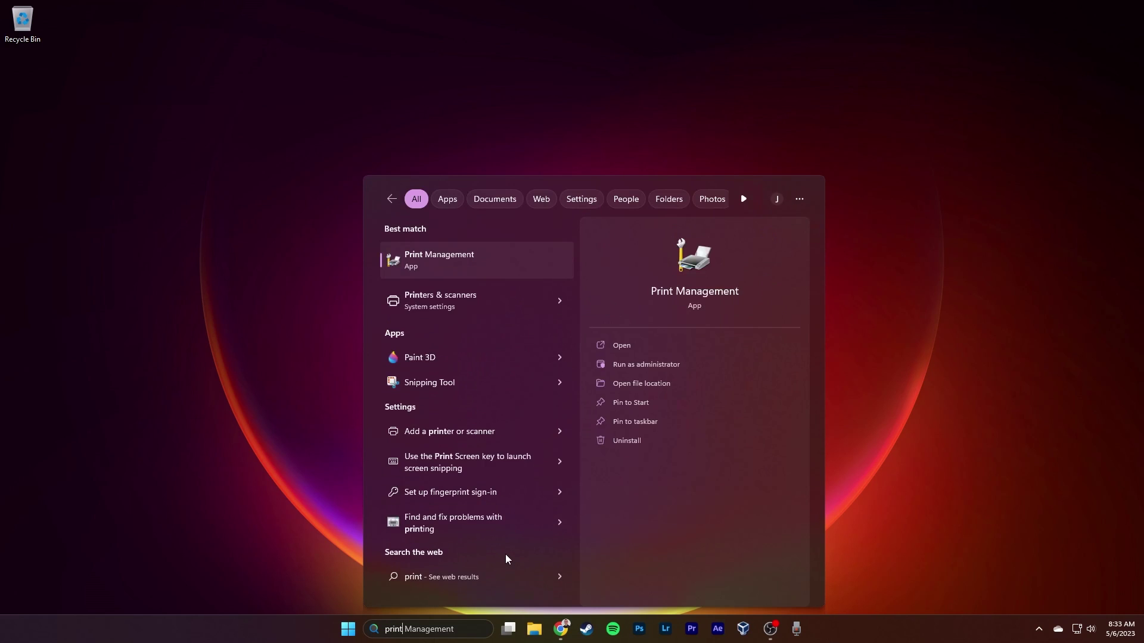
pyautogui.click(423, 268)
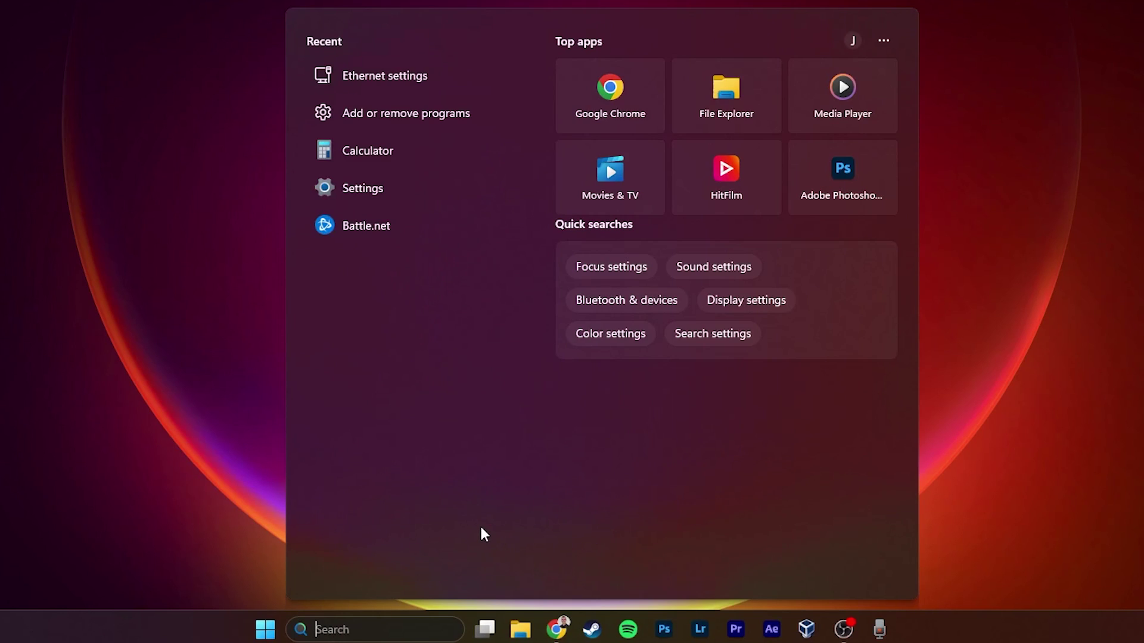
pyautogui.write('printer')
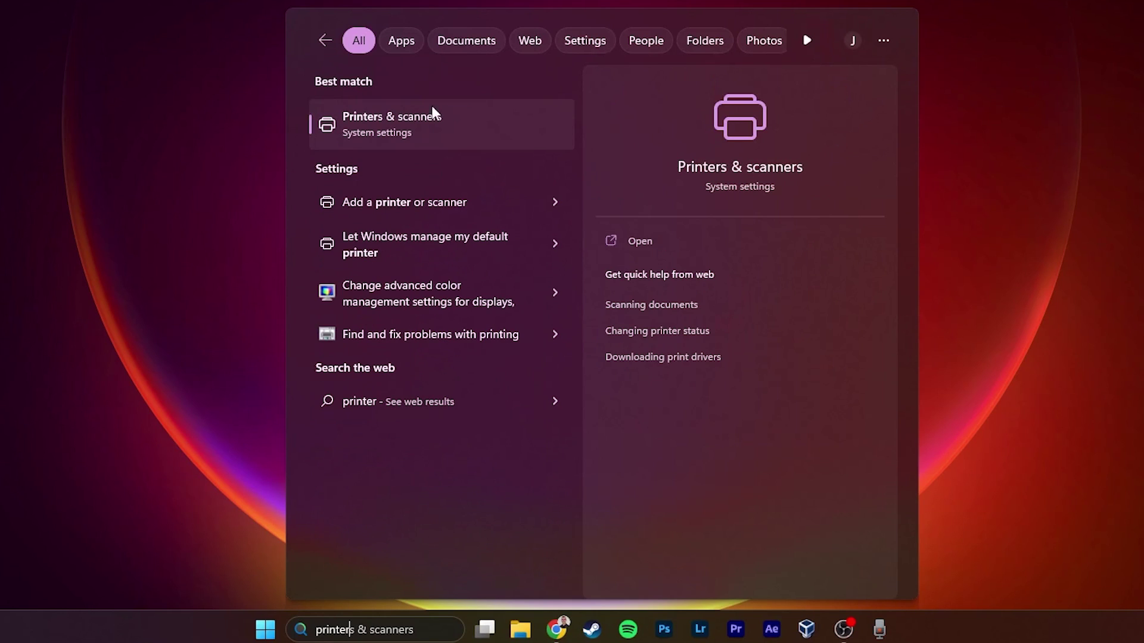
pyautogui.click(433, 116)
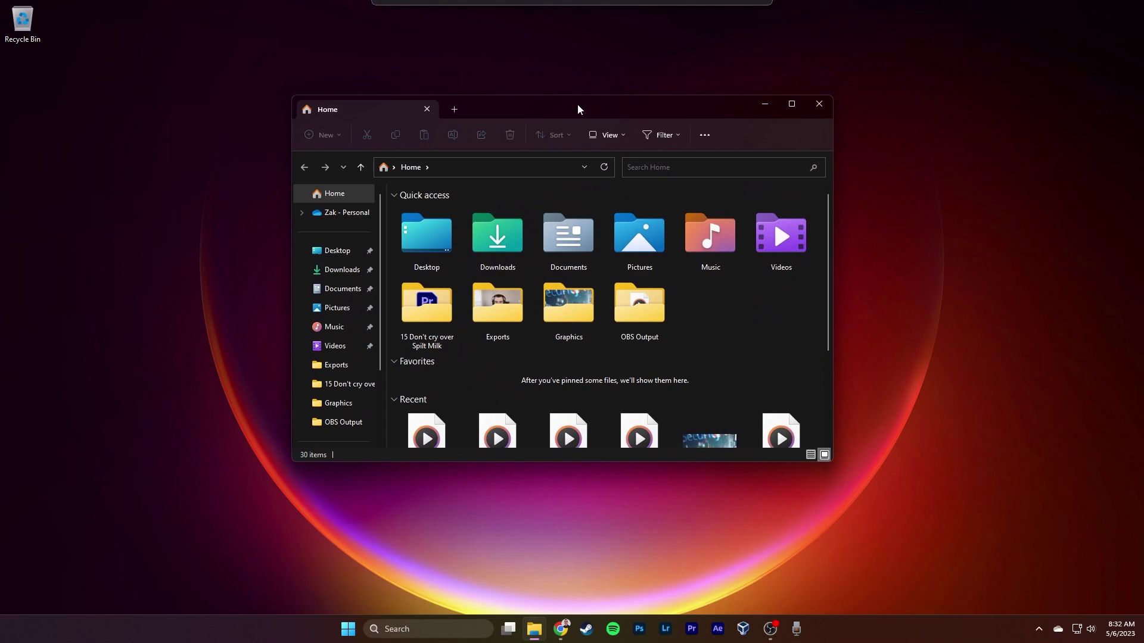
pyautogui.moveTo(577, 107); pyautogui.dragTo(383, 46)
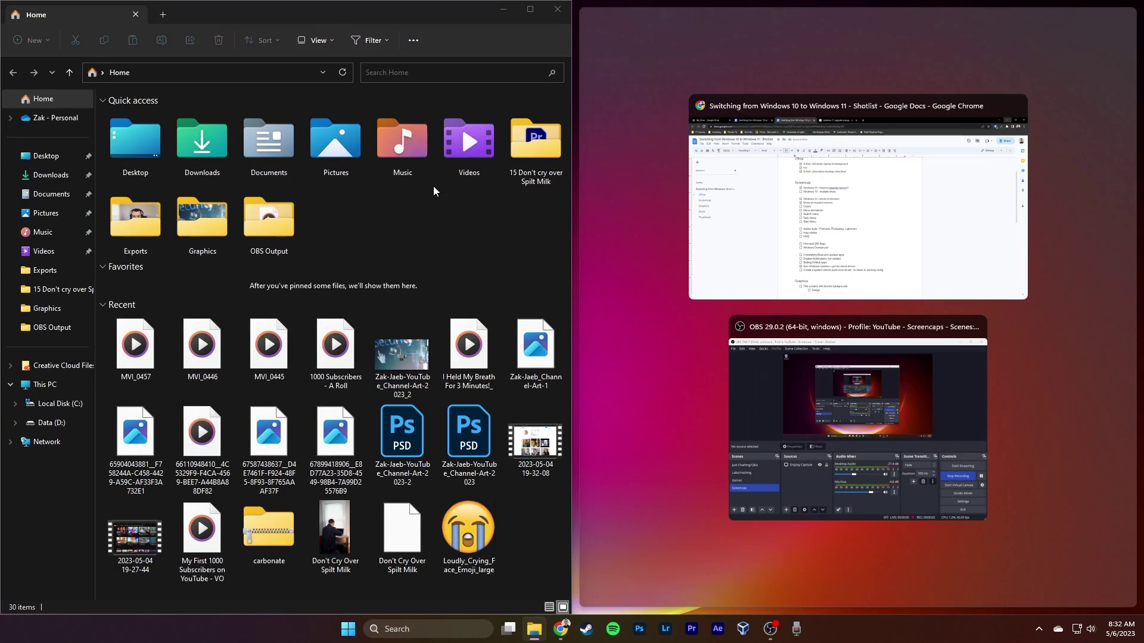
# Step: Snap File Explorer into the top-left quarter of the screen, dismissing Snap Assist suggestions
pyautogui.click(1070, 208)
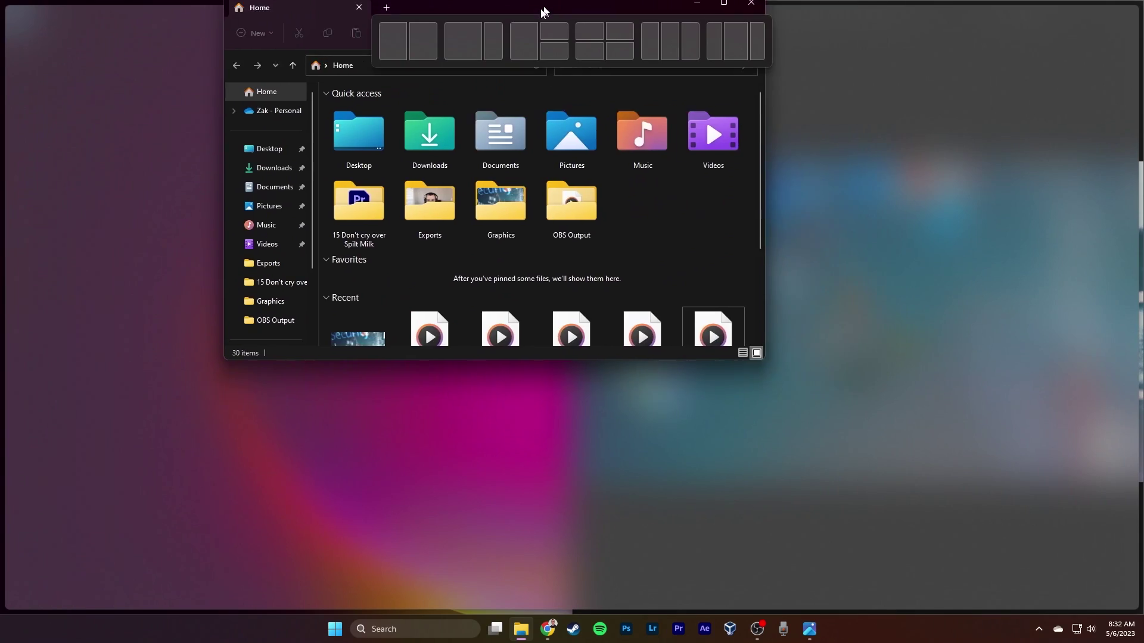
pyautogui.moveTo(541, 12); pyautogui.dragTo(503, 53)
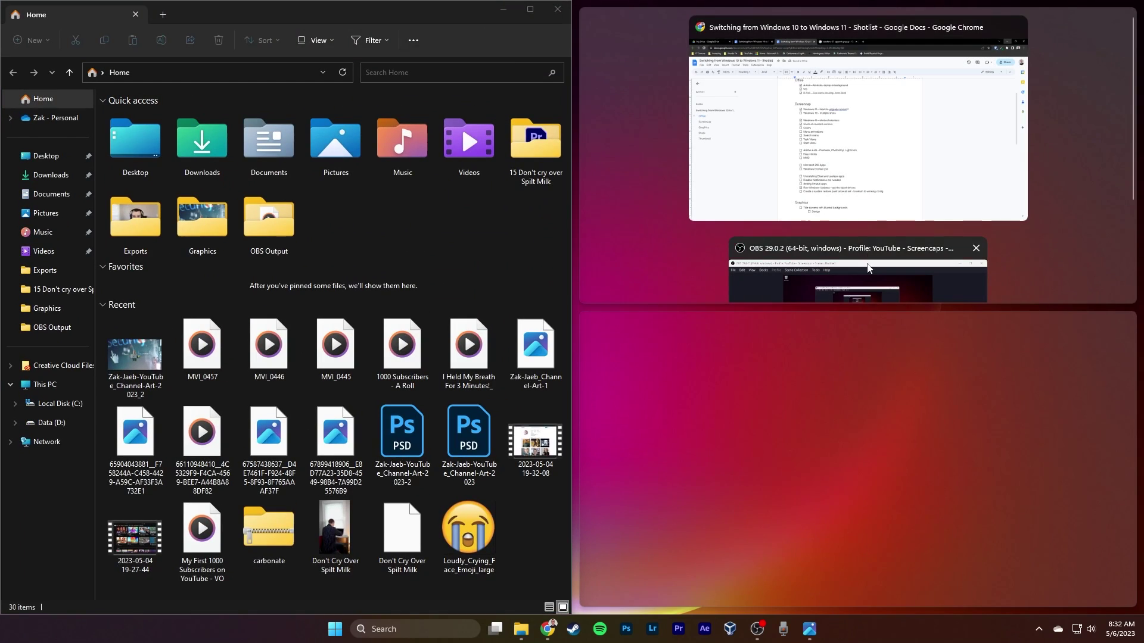
pyautogui.click(432, 18)
pyautogui.moveTo(329, 10); pyautogui.dragTo(584, 34)
pyautogui.click(419, 439)
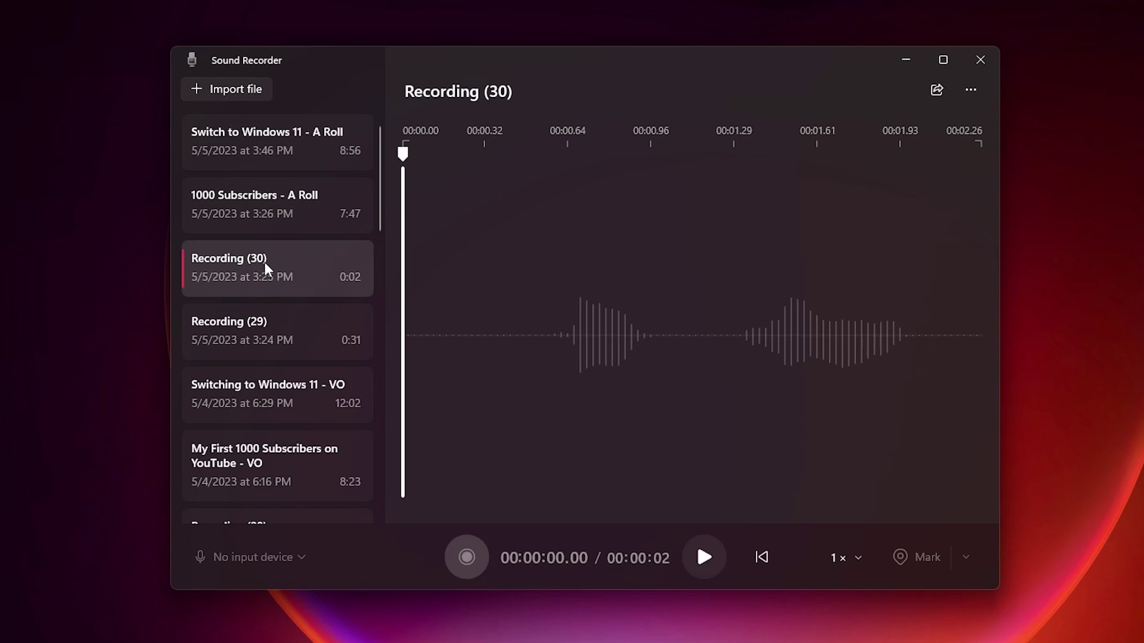
# Step: Load the 'Switch to Windows 11 - A Roll' recording, then briefly play and pause it
pyautogui.click(254, 131)
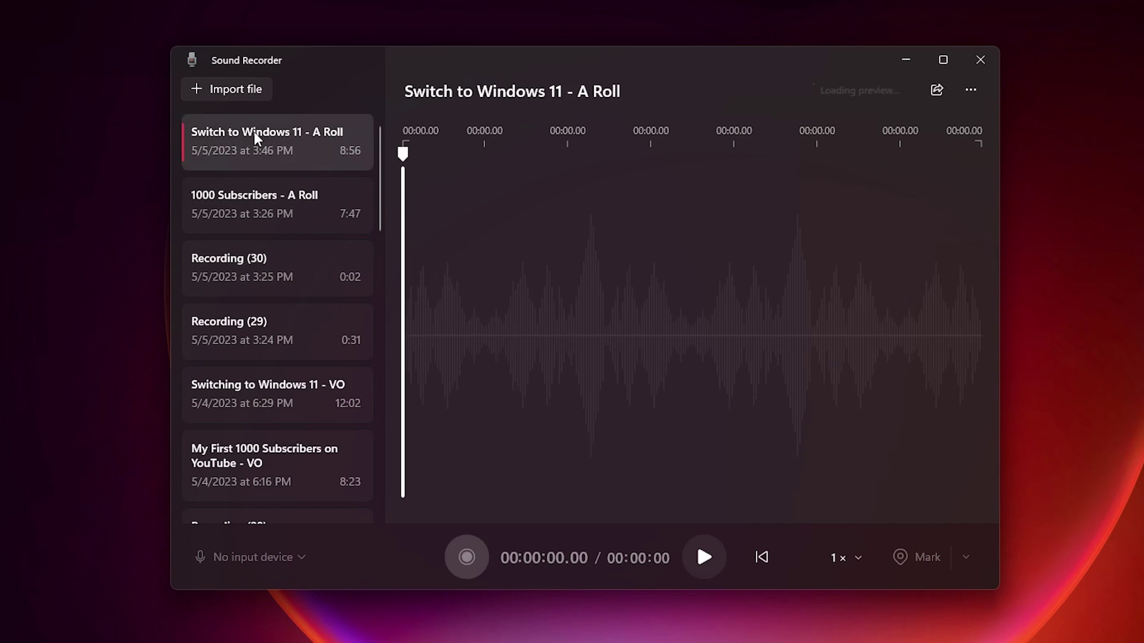
pyautogui.click(296, 326)
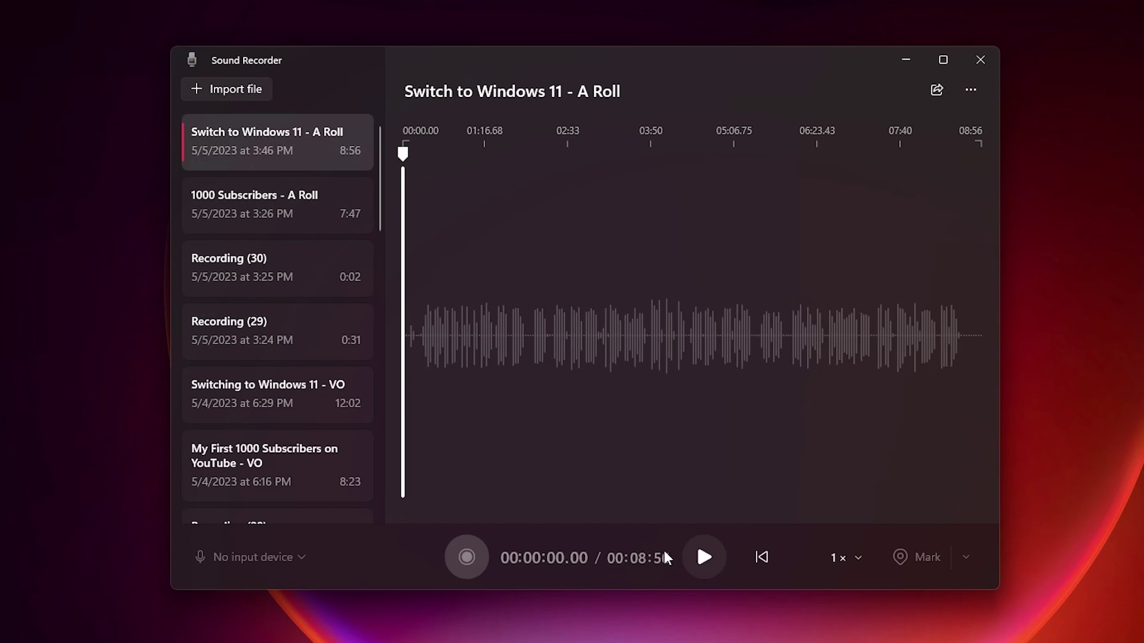
pyautogui.click(697, 557)
pyautogui.click(700, 569)
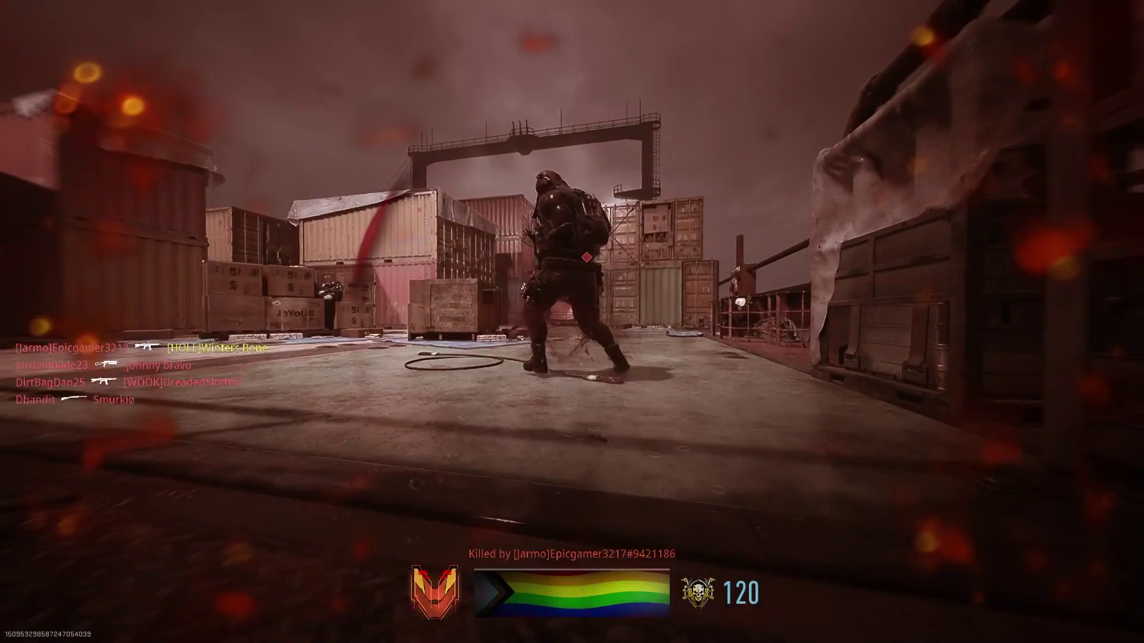
# Step: Open The Elder Scrolls V: Skyrim in the Steam library, then expand the active users list
pyautogui.press('Tab')
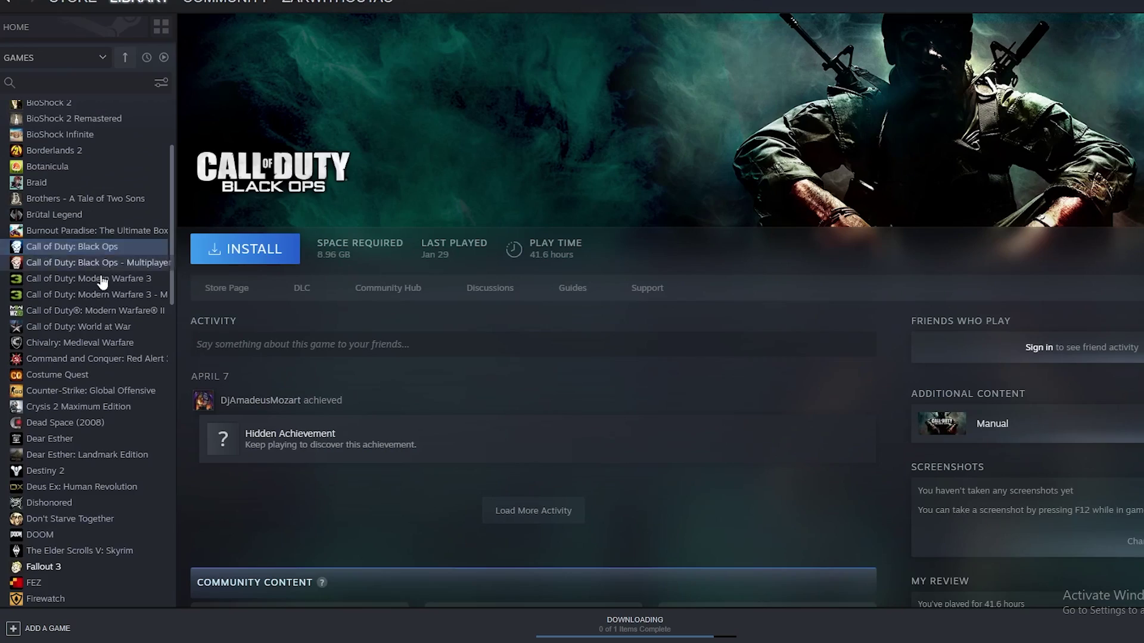
pyautogui.scroll(-2, 99, 293)
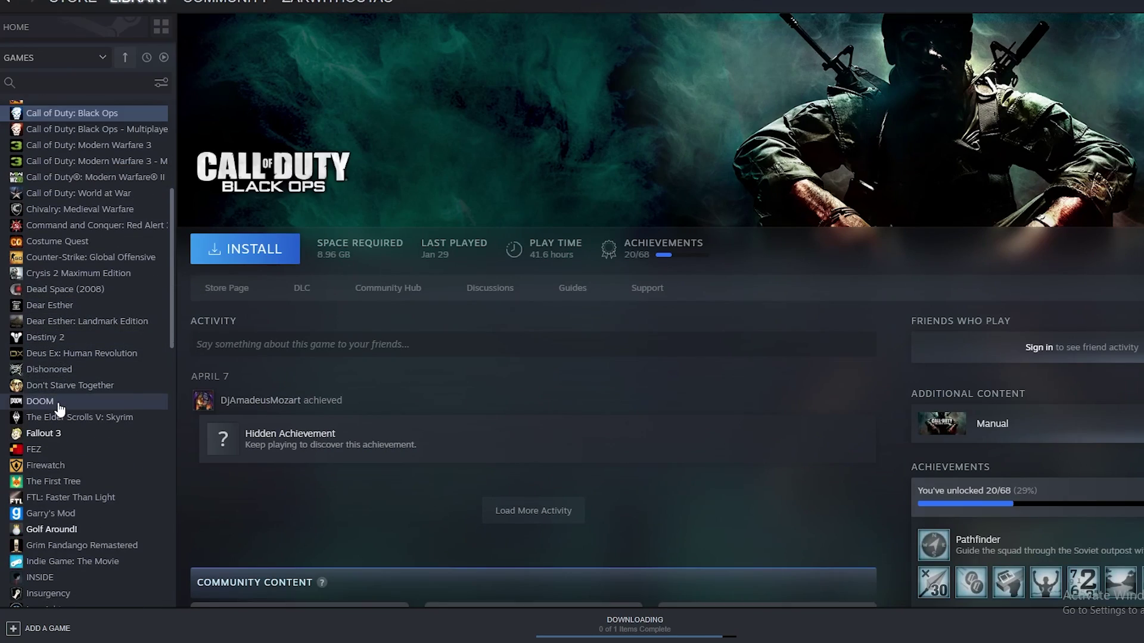
pyautogui.click(60, 419)
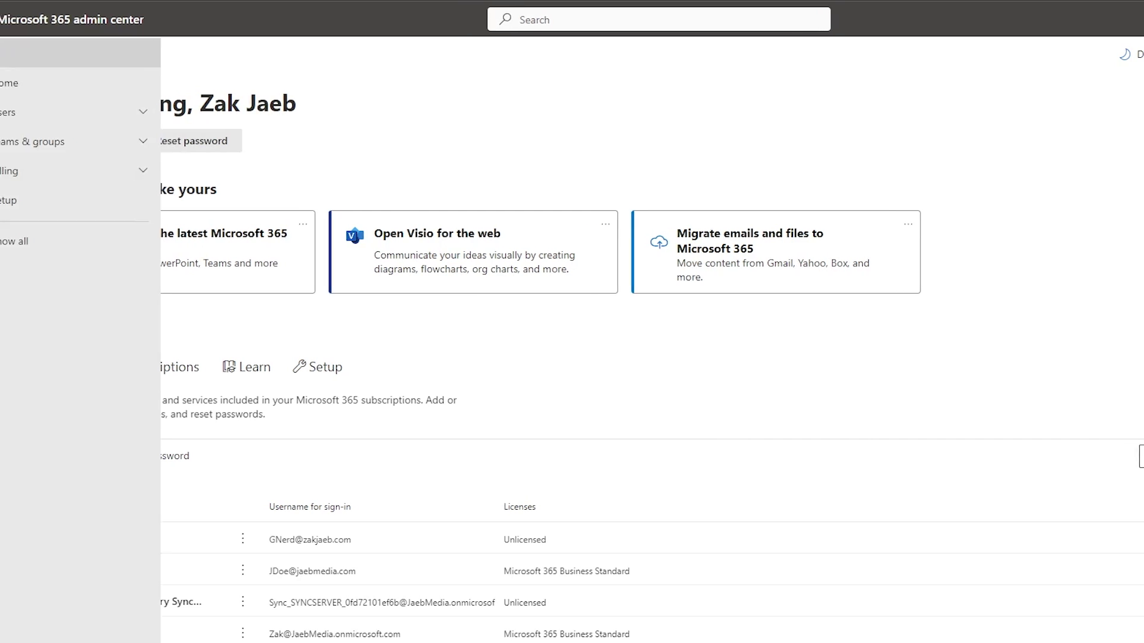
pyautogui.click(14, 112)
pyautogui.click(26, 141)
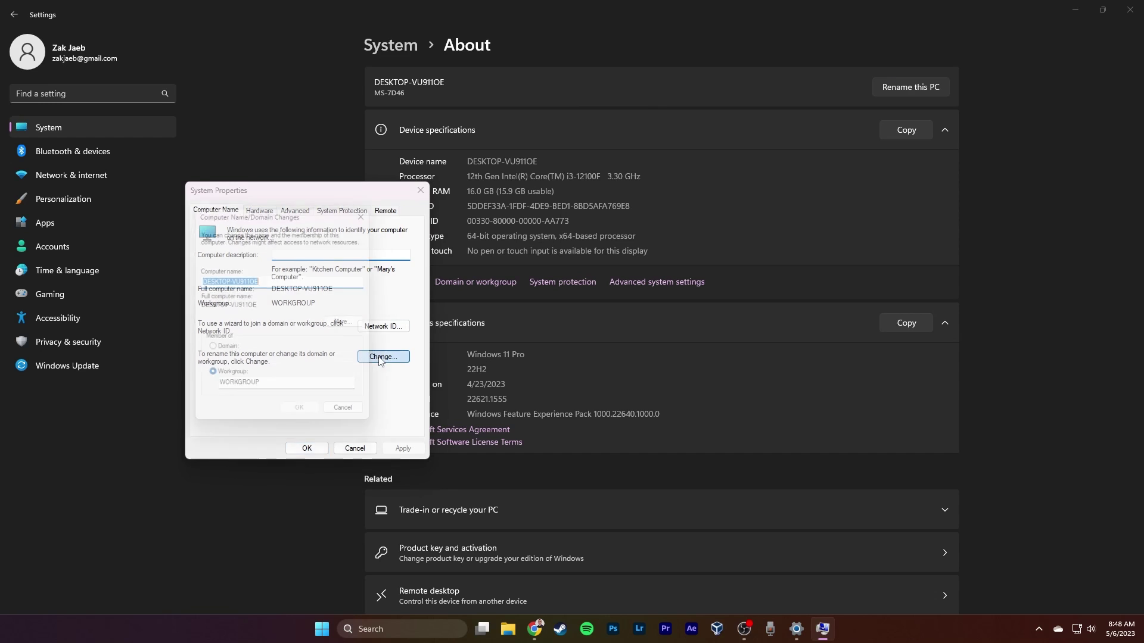
# Step: Select the Domain option instead of Workgroup in Computer Name/Domain Changes
pyautogui.click(210, 352)
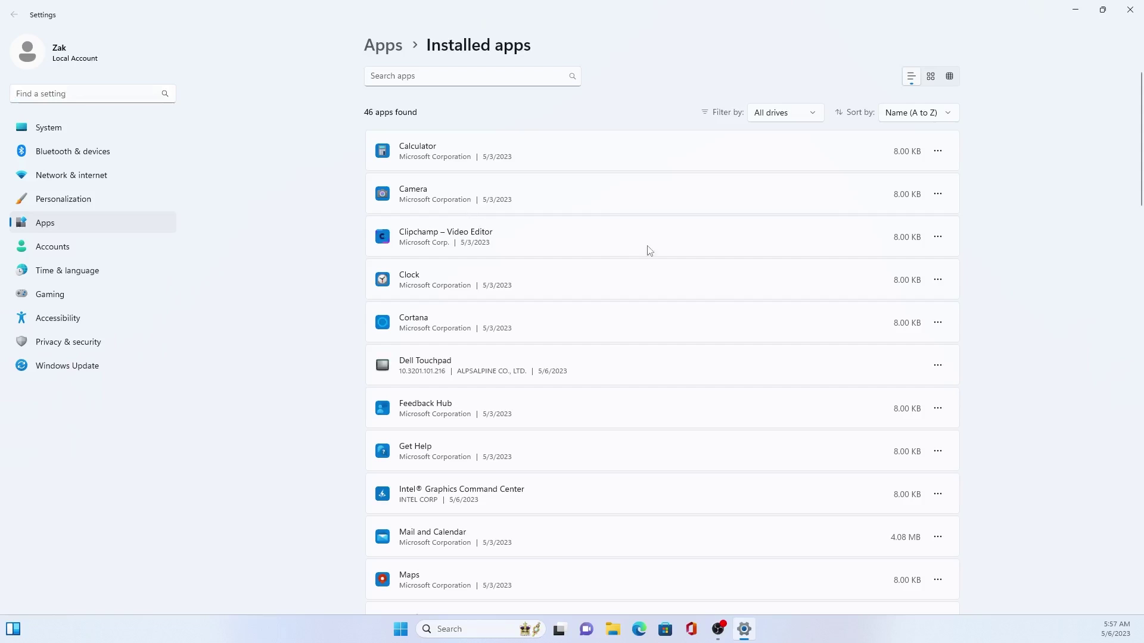
# Step: Uninstall Clipchamp – Video Editor from the Installed apps list
pyautogui.click(938, 237)
pyautogui.click(813, 301)
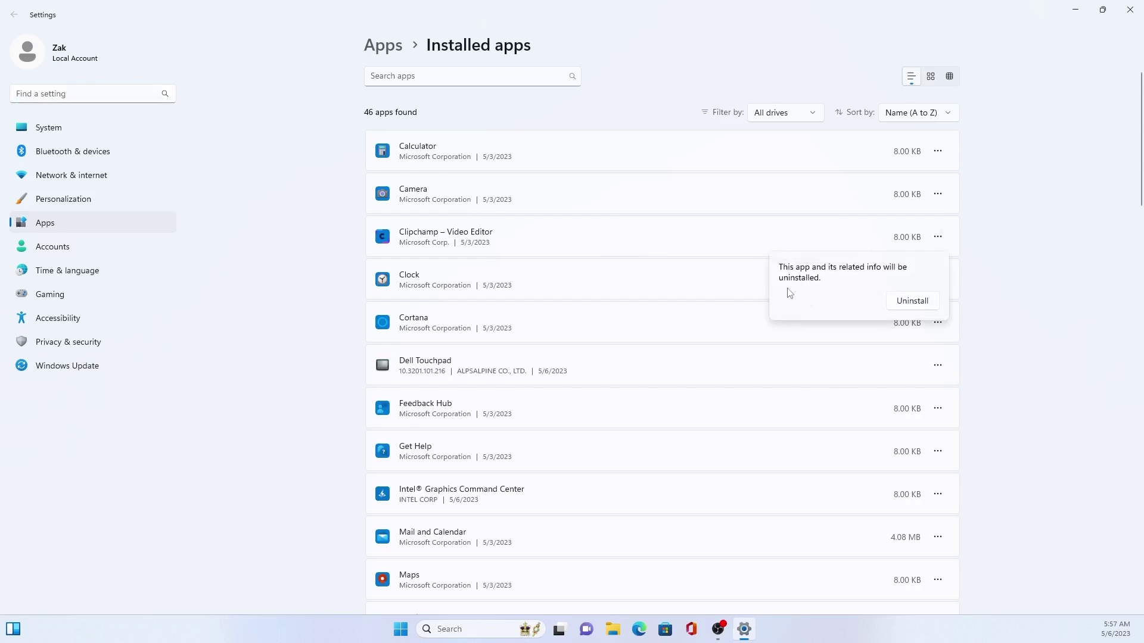
pyautogui.click(915, 301)
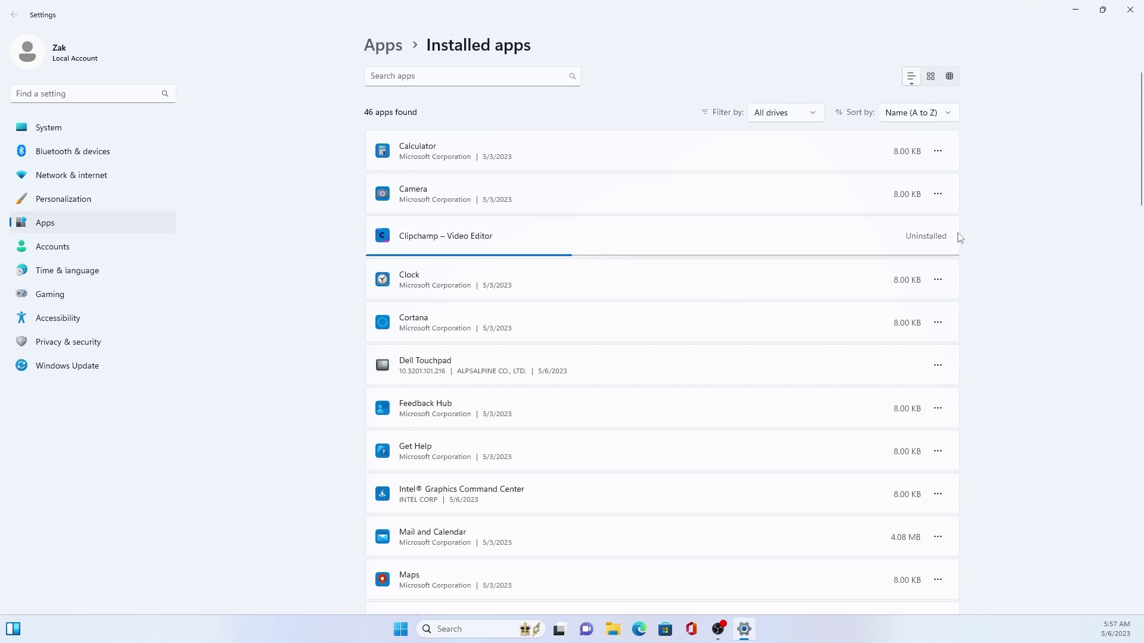
pyautogui.scroll(-1, 956, 239)
pyautogui.scroll(-1, 833, 223)
pyautogui.scroll(-3, 659, 227)
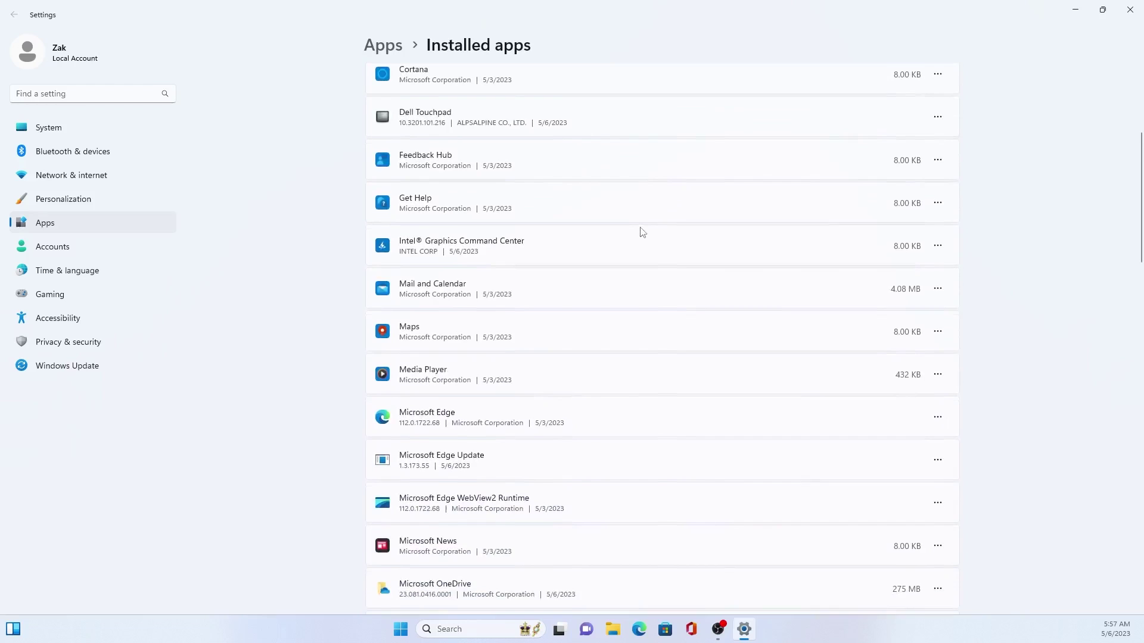
pyautogui.scroll(-1, 563, 256)
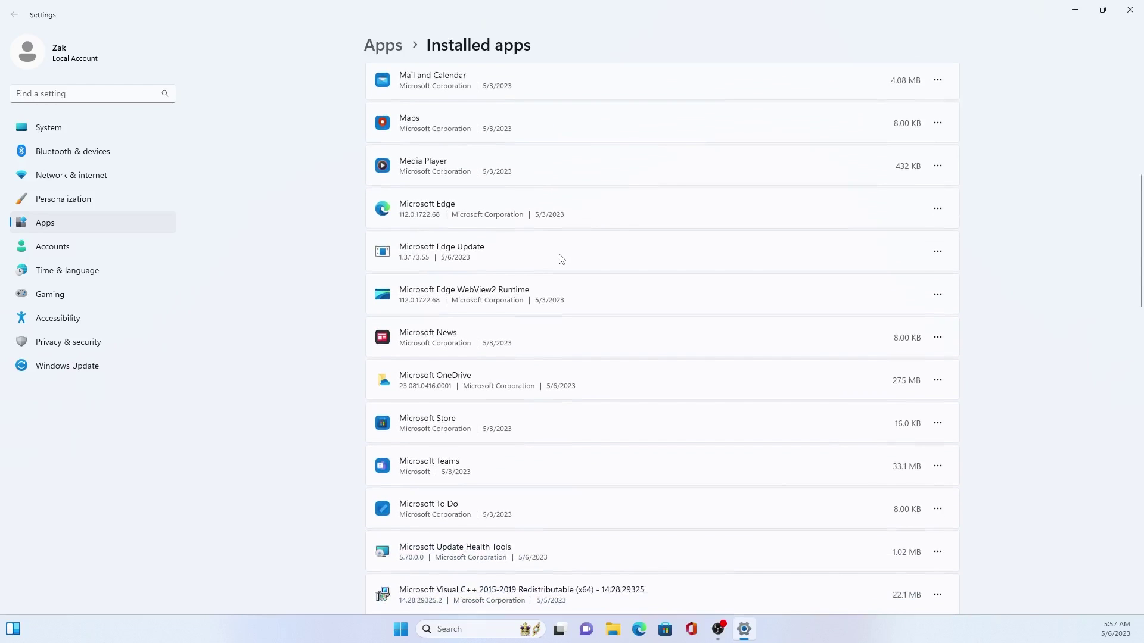
pyautogui.scroll(-10, 560, 258)
# Step: Uninstall Solitaire Collection and Spotify Music, confirming each removal
pyautogui.click(937, 322)
pyautogui.click(858, 384)
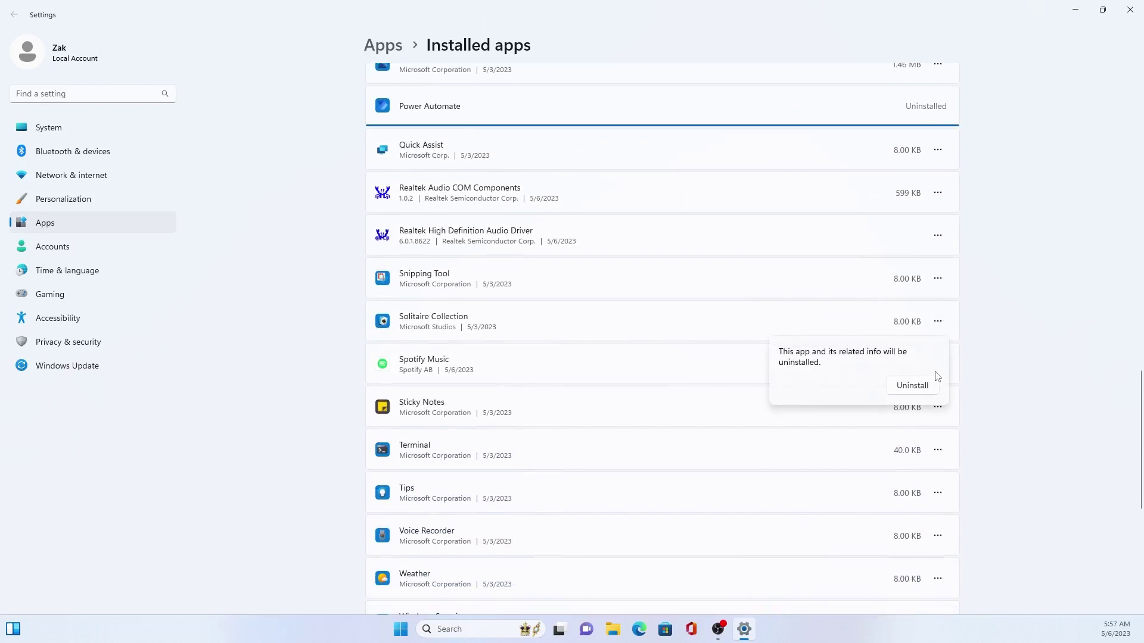
pyautogui.click(935, 383)
pyautogui.click(939, 323)
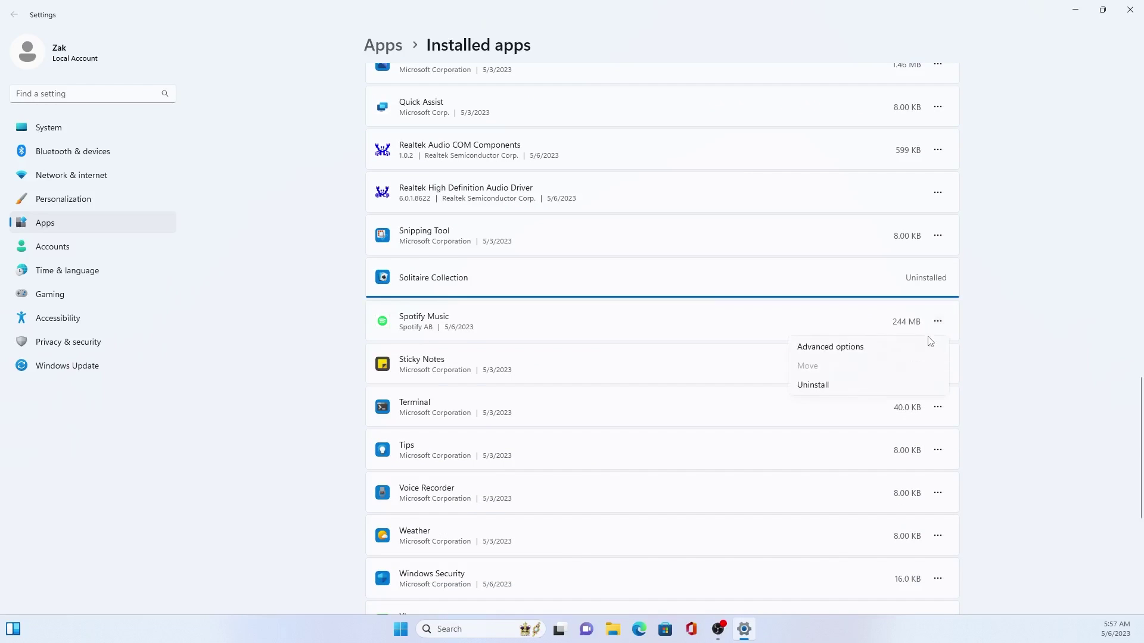
pyautogui.click(848, 386)
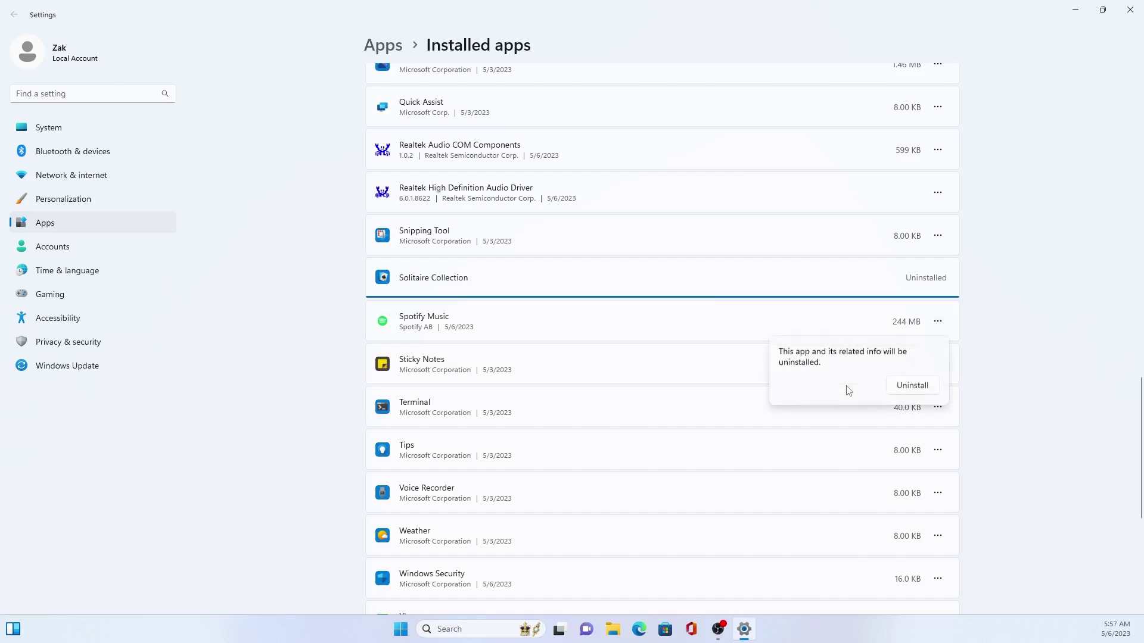
pyautogui.click(923, 386)
pyautogui.scroll(-2, 538, 381)
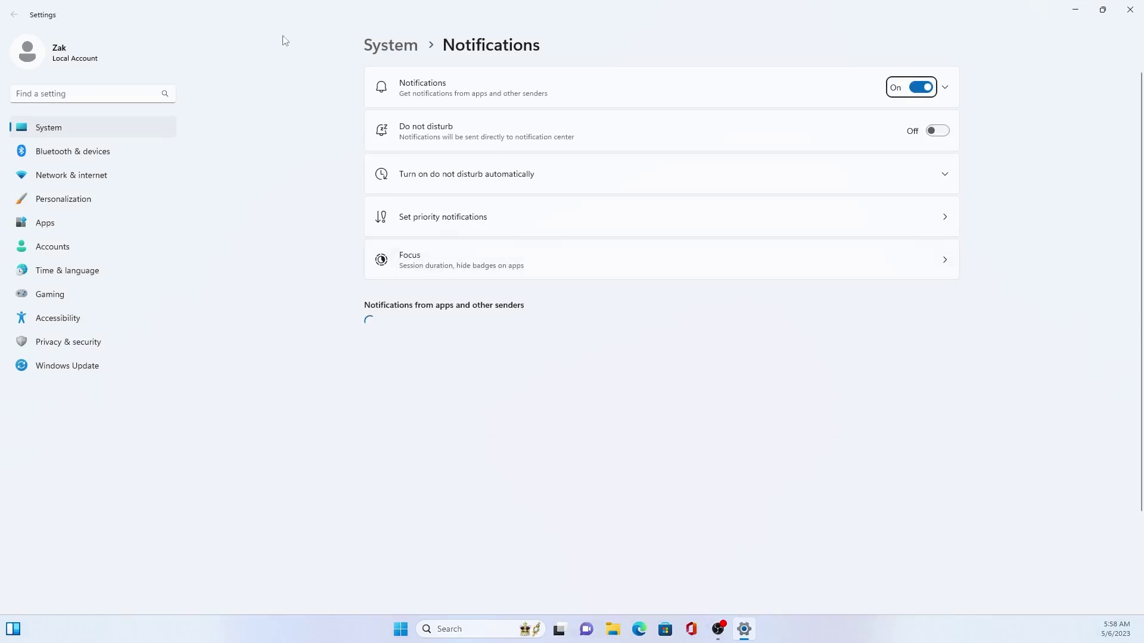
# Step: Restore and enlarge the Settings window, then toggle Notifications off and back on
pyautogui.moveTo(292, 21); pyautogui.dragTo(458, 81)
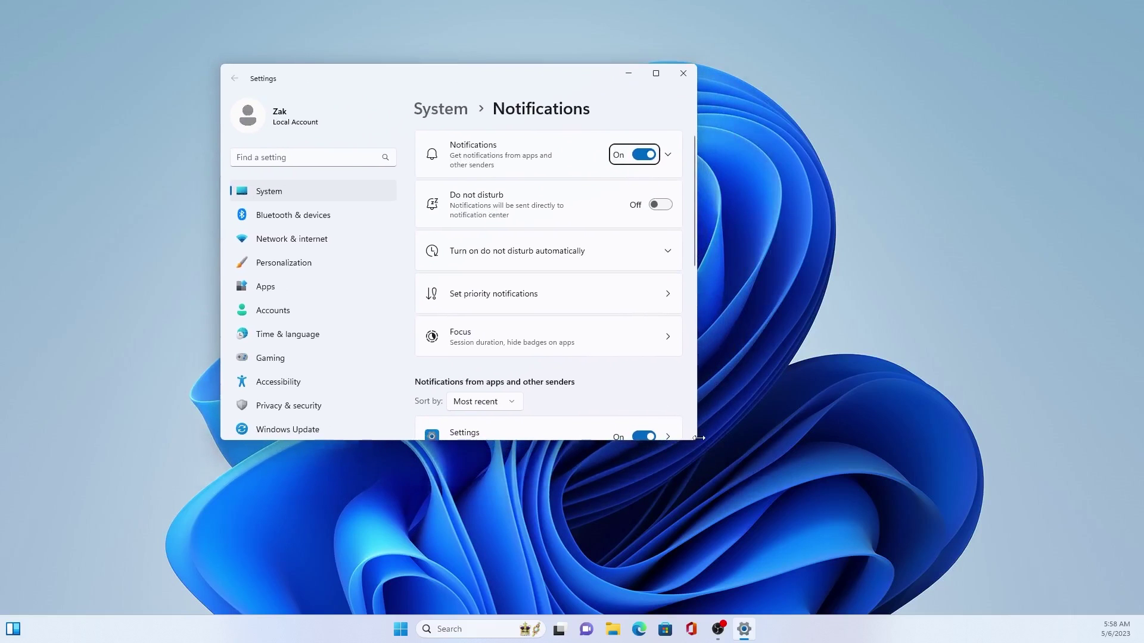
pyautogui.moveTo(698, 442); pyautogui.dragTo(937, 581)
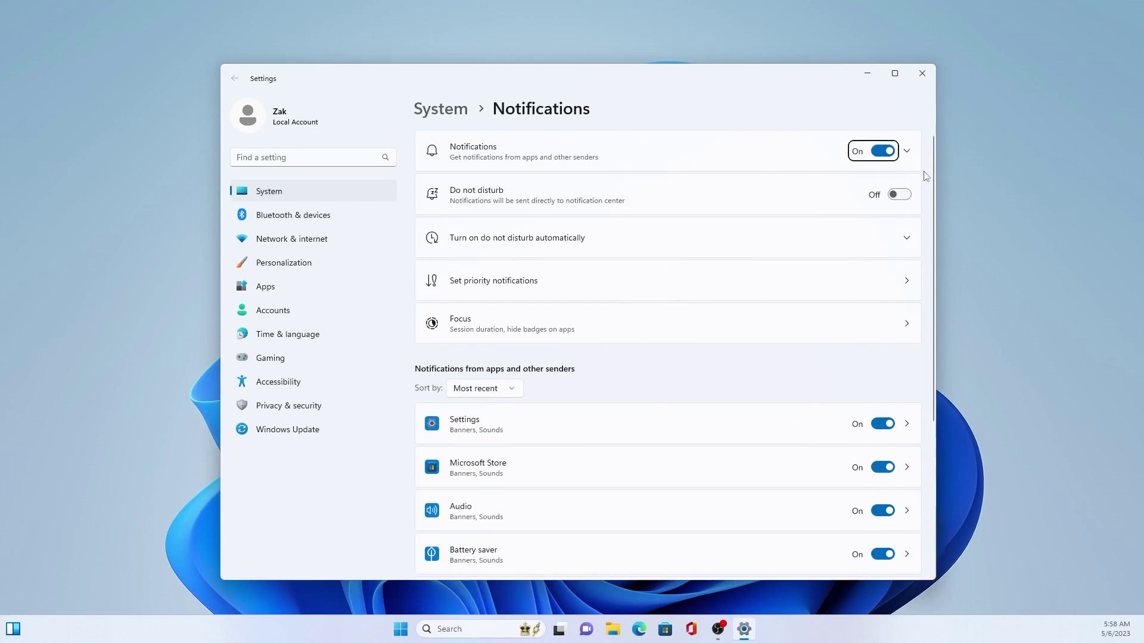
pyautogui.click(889, 153)
pyautogui.click(882, 151)
# Step: View the notification options for the Settings app, then for Audio
pyautogui.scroll(-4, 894, 197)
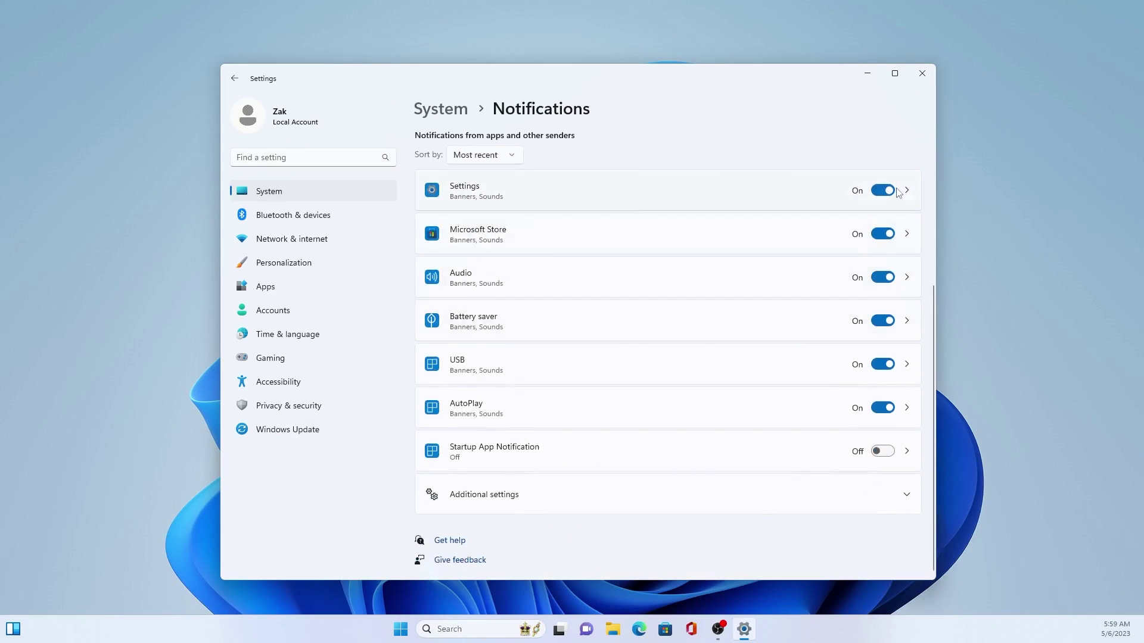
pyautogui.click(906, 192)
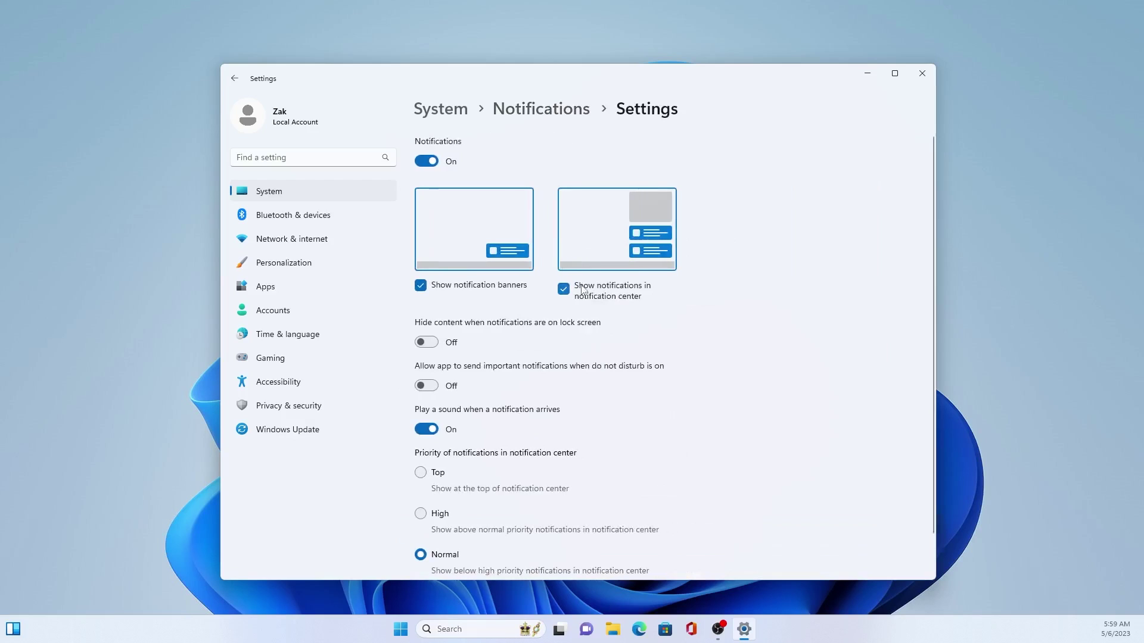
pyautogui.scroll(-2, 649, 249)
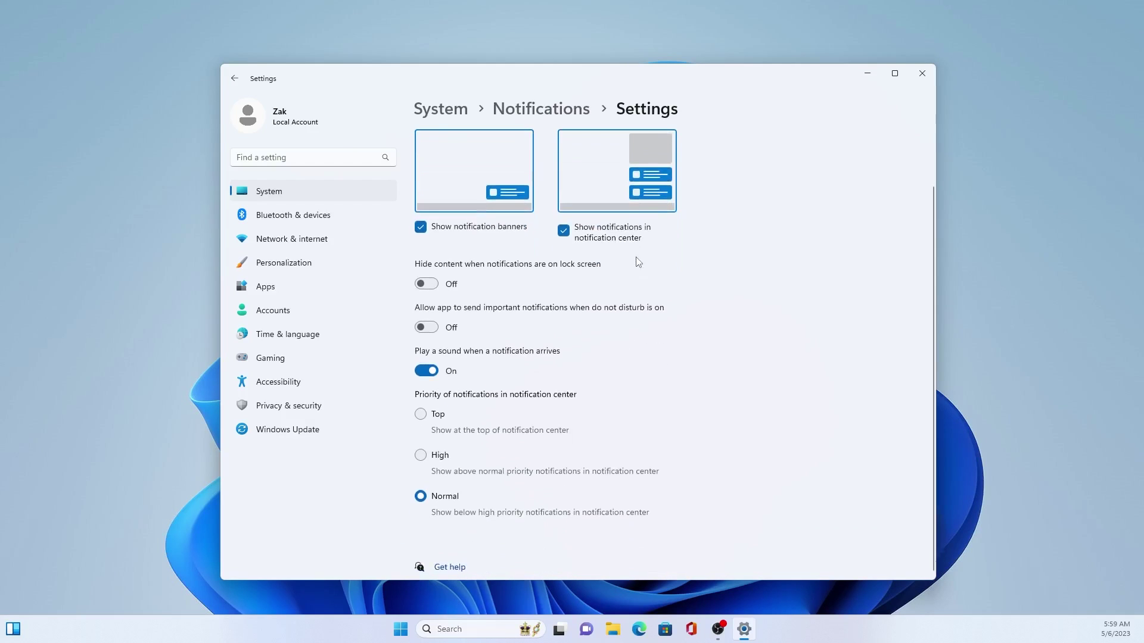
pyautogui.scroll(2, 635, 258)
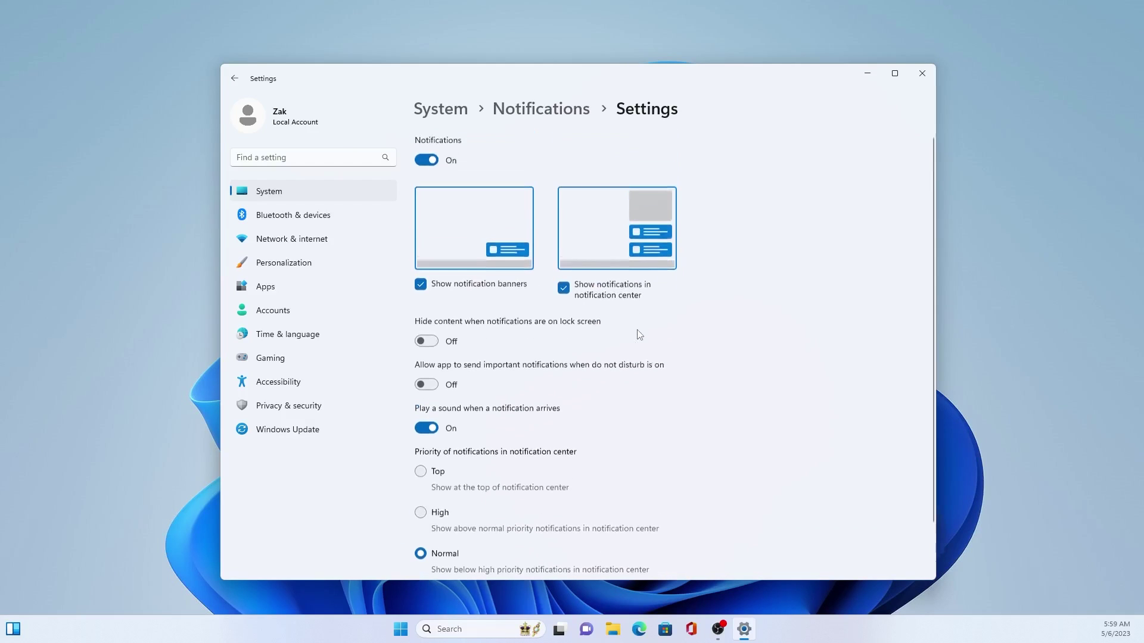
pyautogui.click(543, 111)
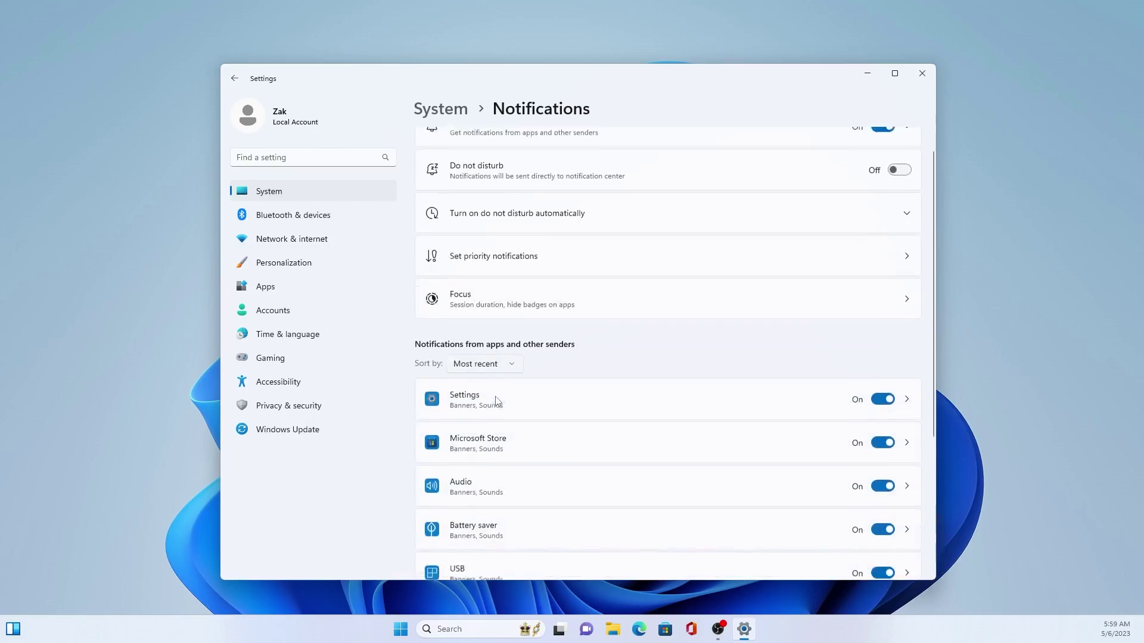
pyautogui.scroll(-3, 499, 393)
pyautogui.click(591, 308)
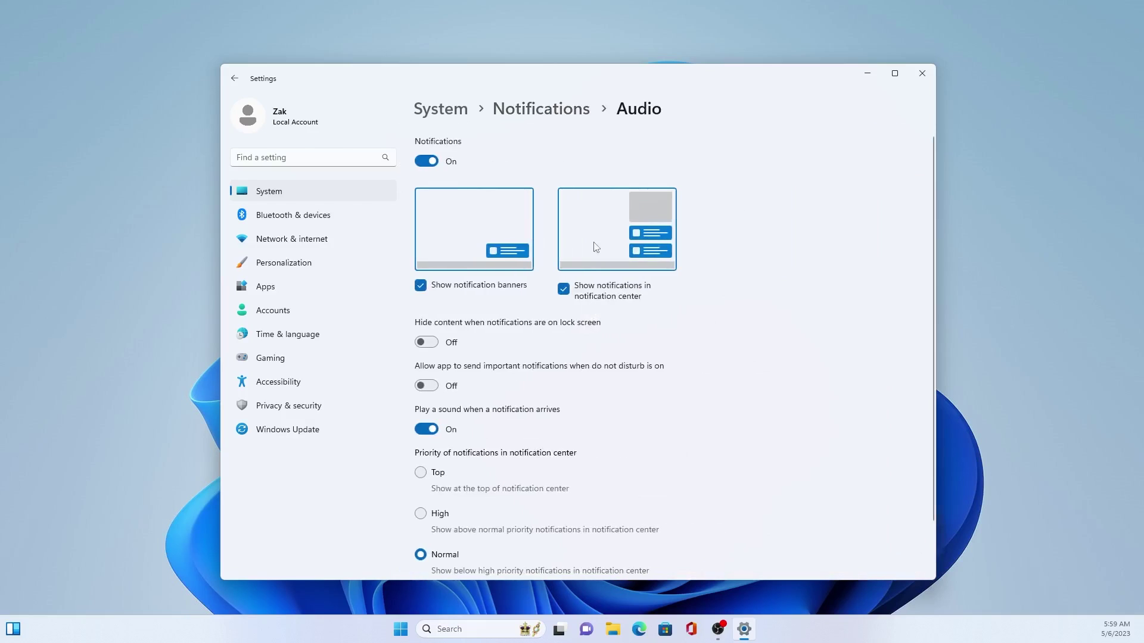
# Step: Close Settings and search Windows for 'default'
pyautogui.hotkey('alt', 'F4')
pyautogui.press('super')
pyautogui.write('default')
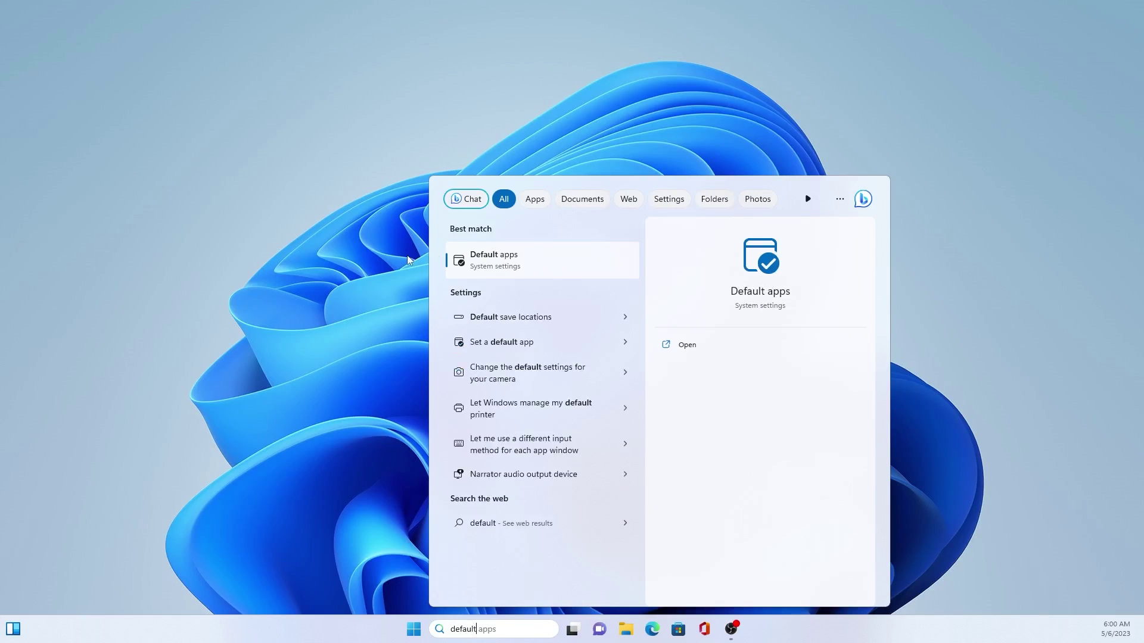
# Step: In Default apps, look up which app opens .pdf files (Edge), then clear the lookup
pyautogui.click(473, 260)
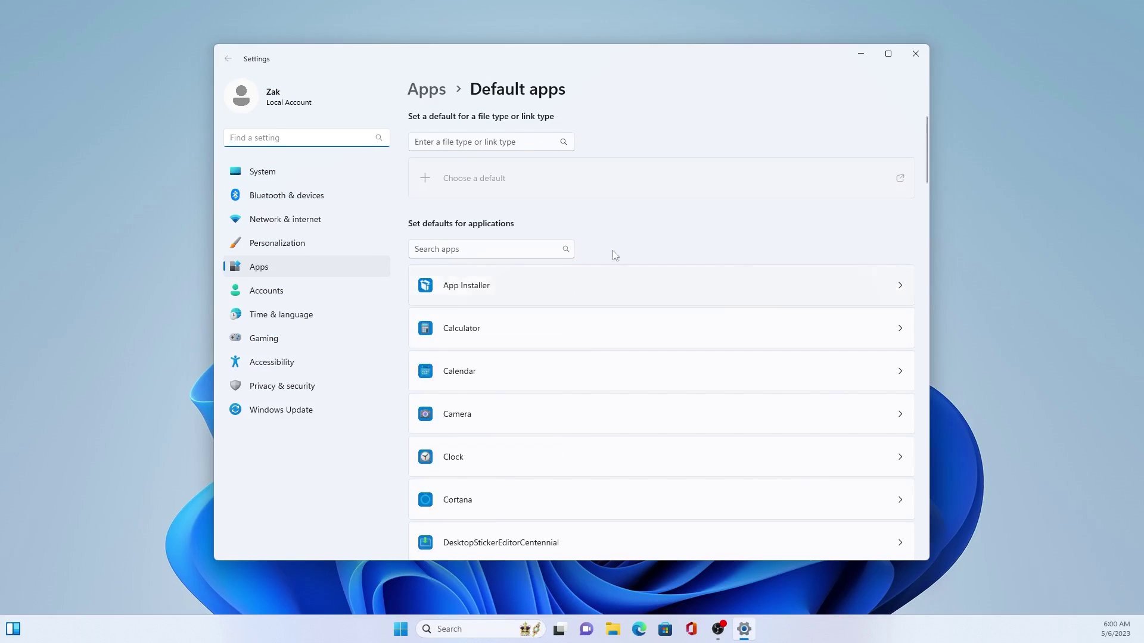
pyautogui.click(524, 143)
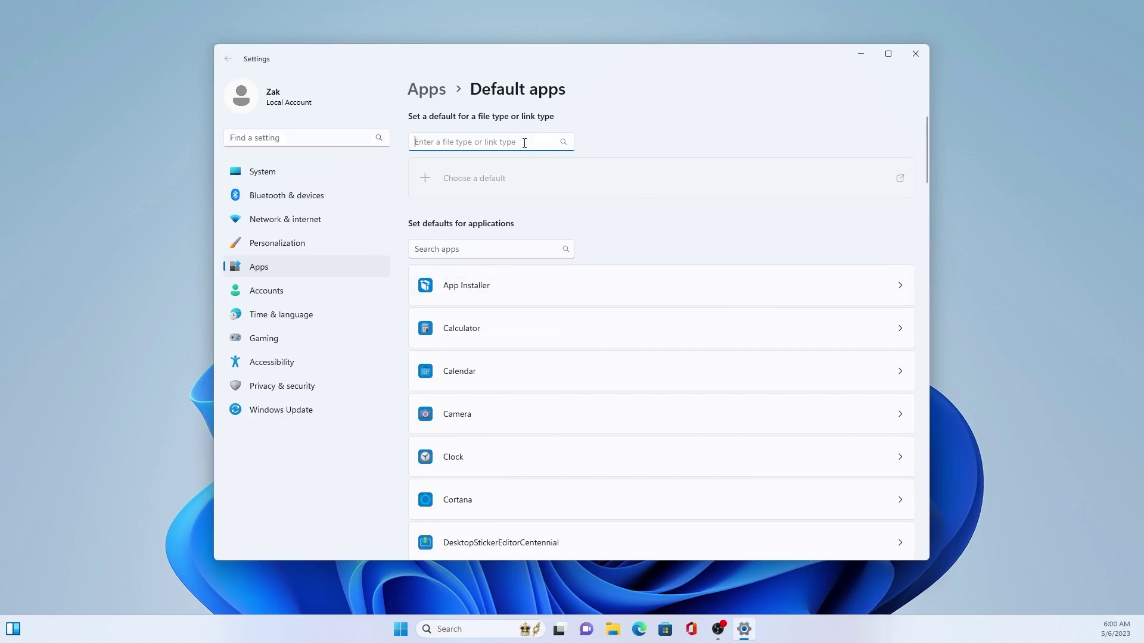
pyautogui.write('.pdf')
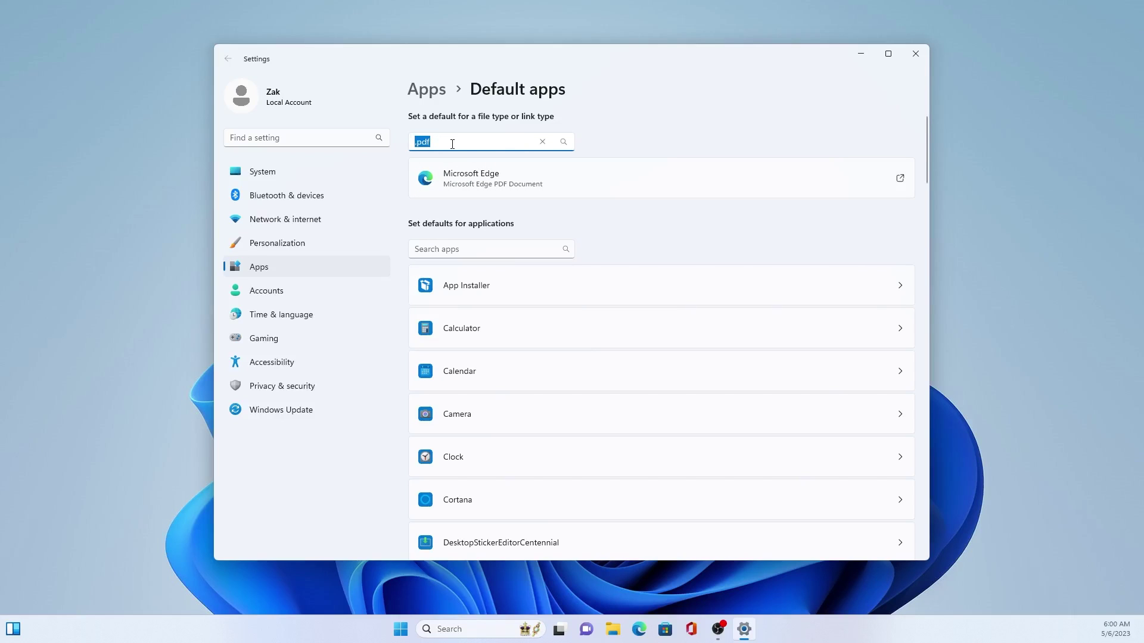
pyautogui.press('BackSpace')
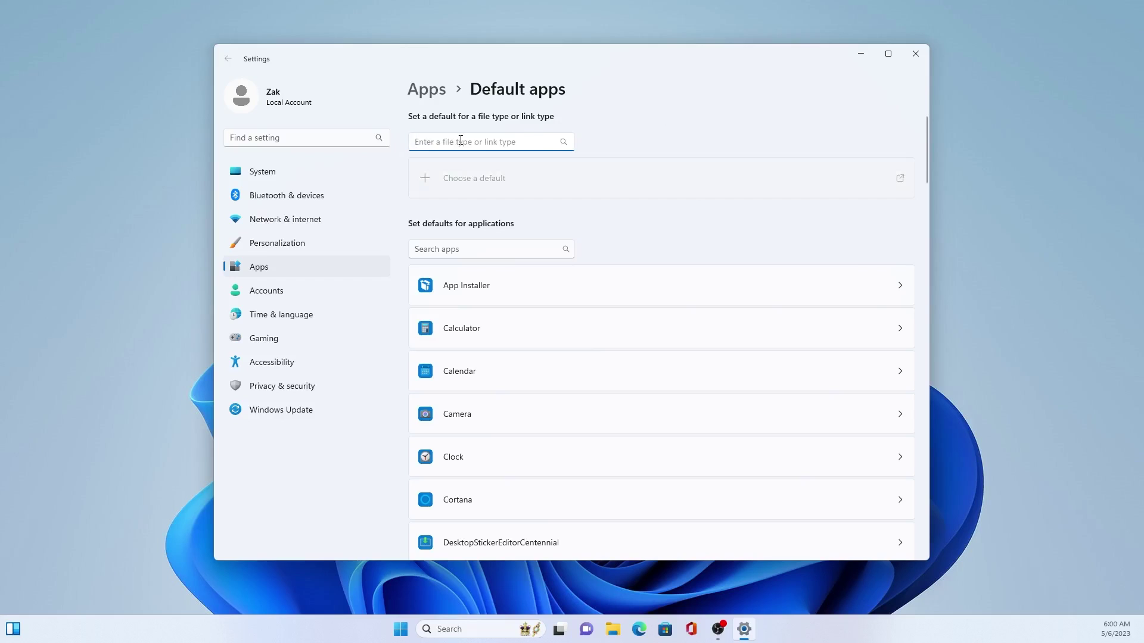
# Step: Look up the default app for .zip files, then clear the .zip entry
pyautogui.write('.zip')
pyautogui.click(460, 165)
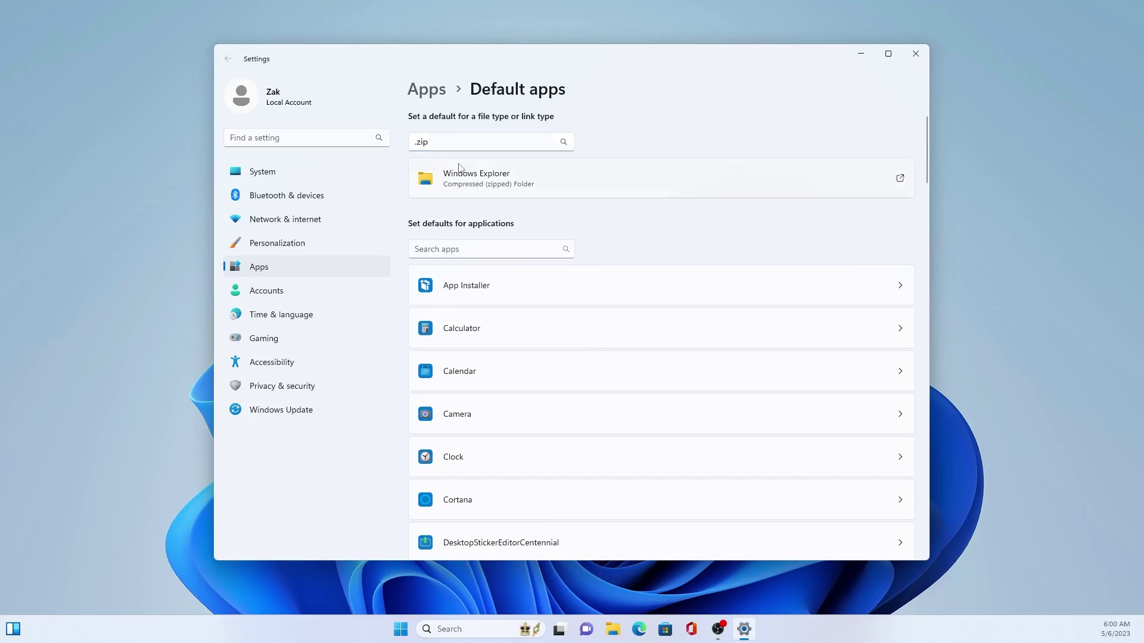
pyautogui.click(409, 140)
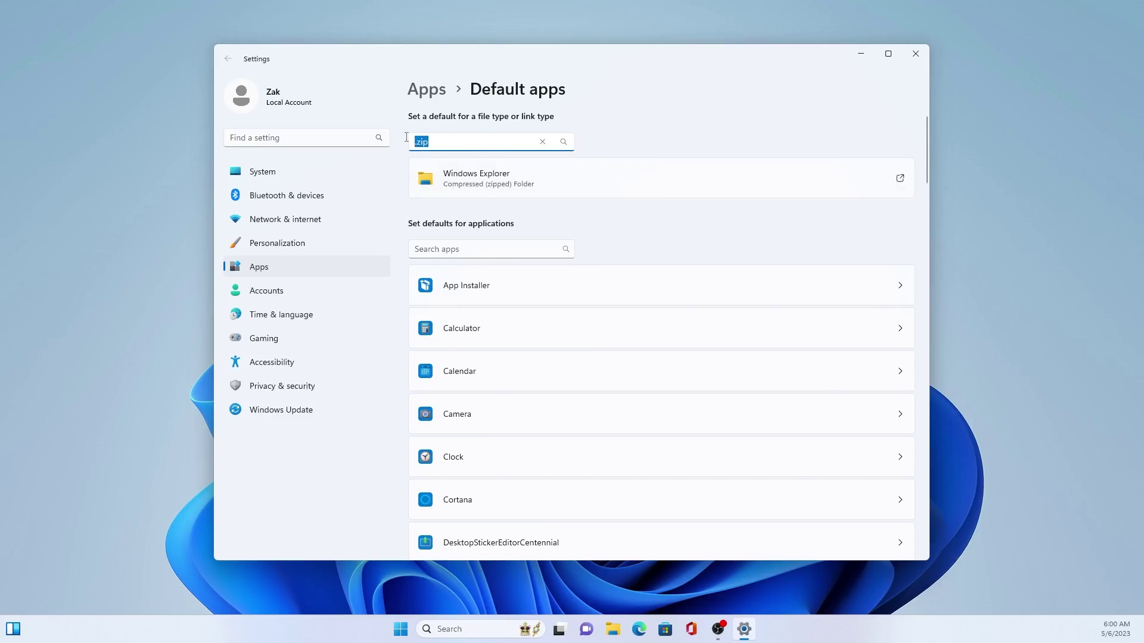
pyautogui.press('BackSpace')
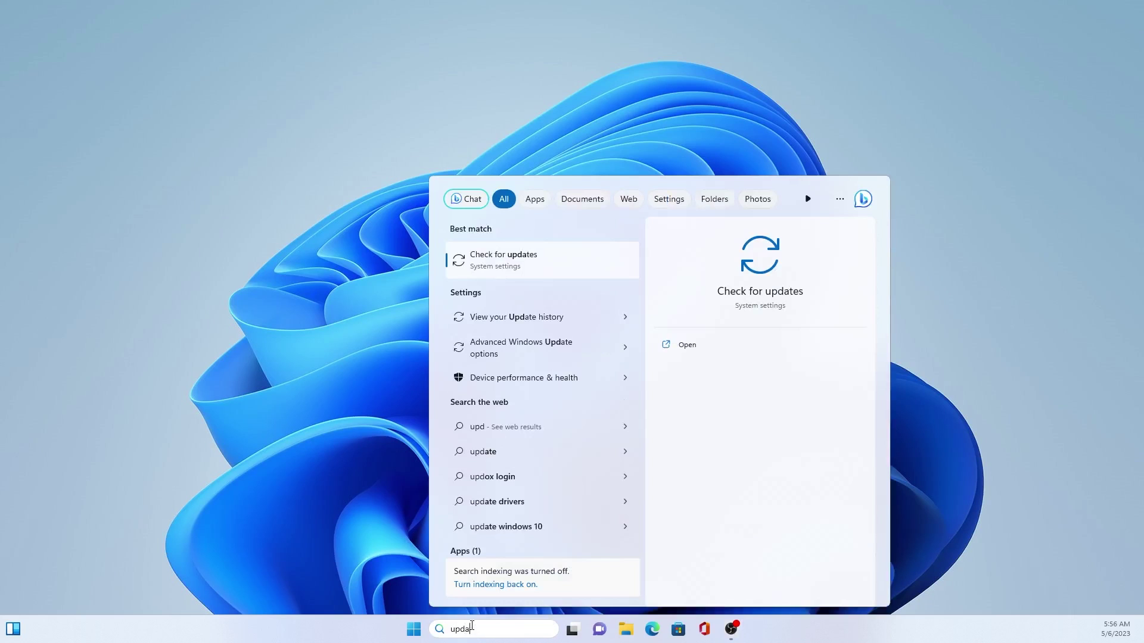
# Step: Open Windows Update from the 'updates' search, maximize Settings, run a check, and view update history
pyautogui.write('s')
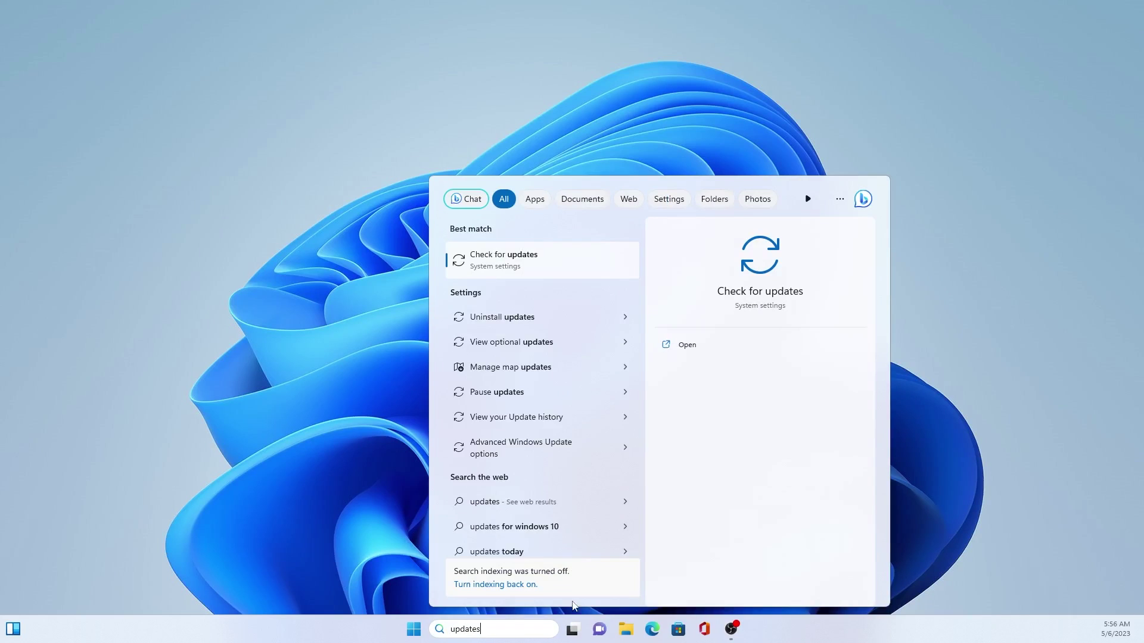
pyautogui.click(554, 260)
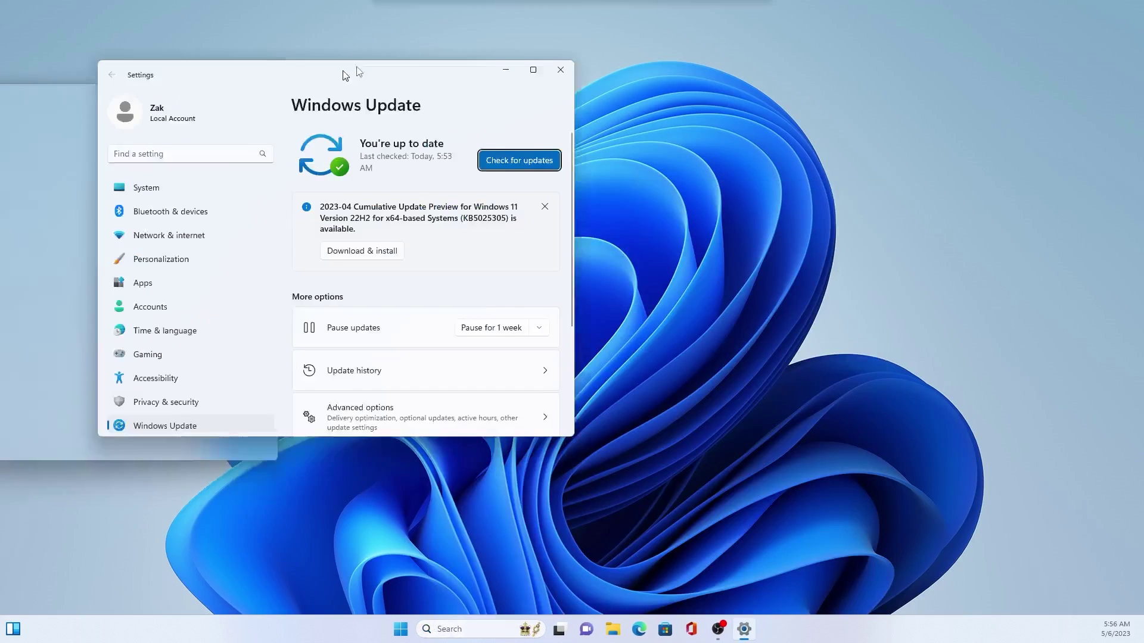
pyautogui.moveTo(345, 72); pyautogui.dragTo(460, 5)
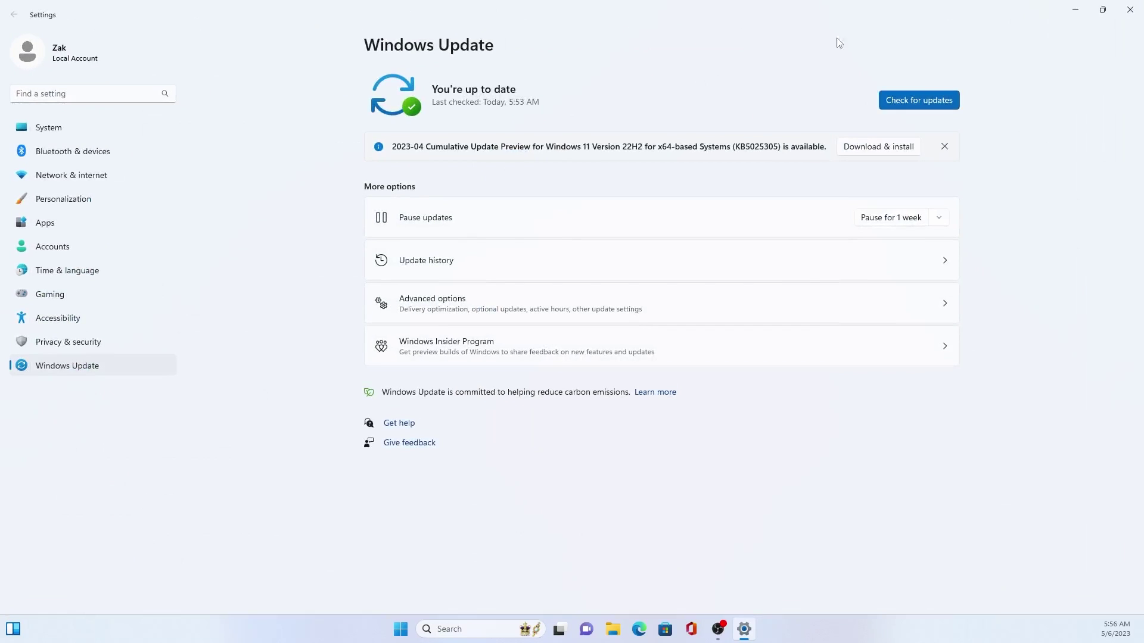
pyautogui.click(914, 99)
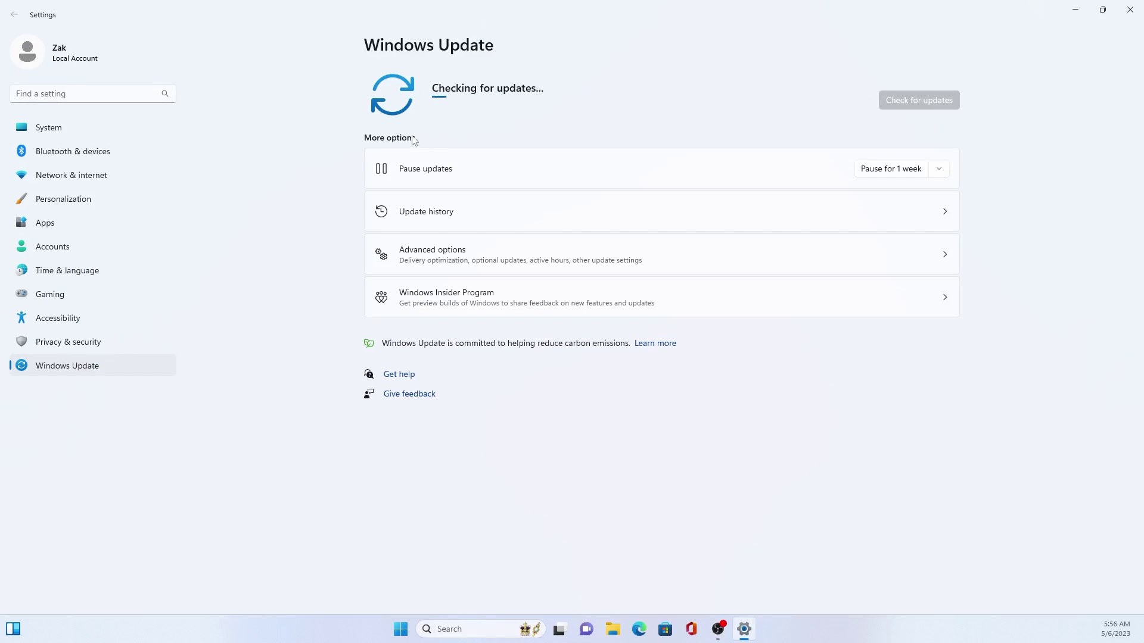
pyautogui.click(932, 213)
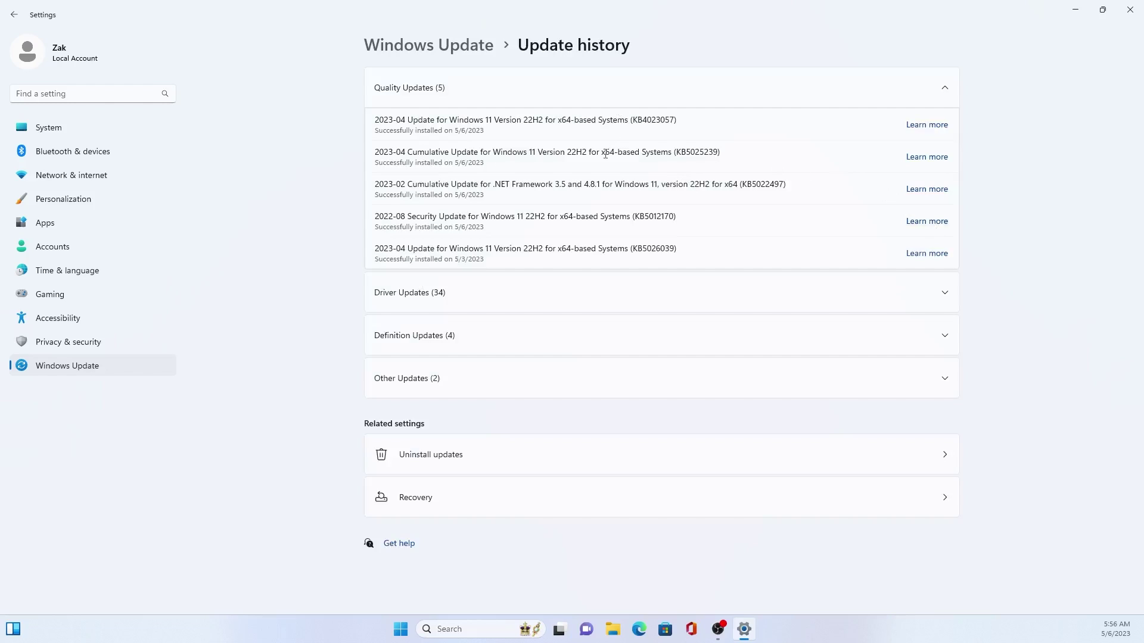
# Step: Expand Driver Updates in Update history, scroll through the list, and return to Windows Update
pyautogui.click(467, 303)
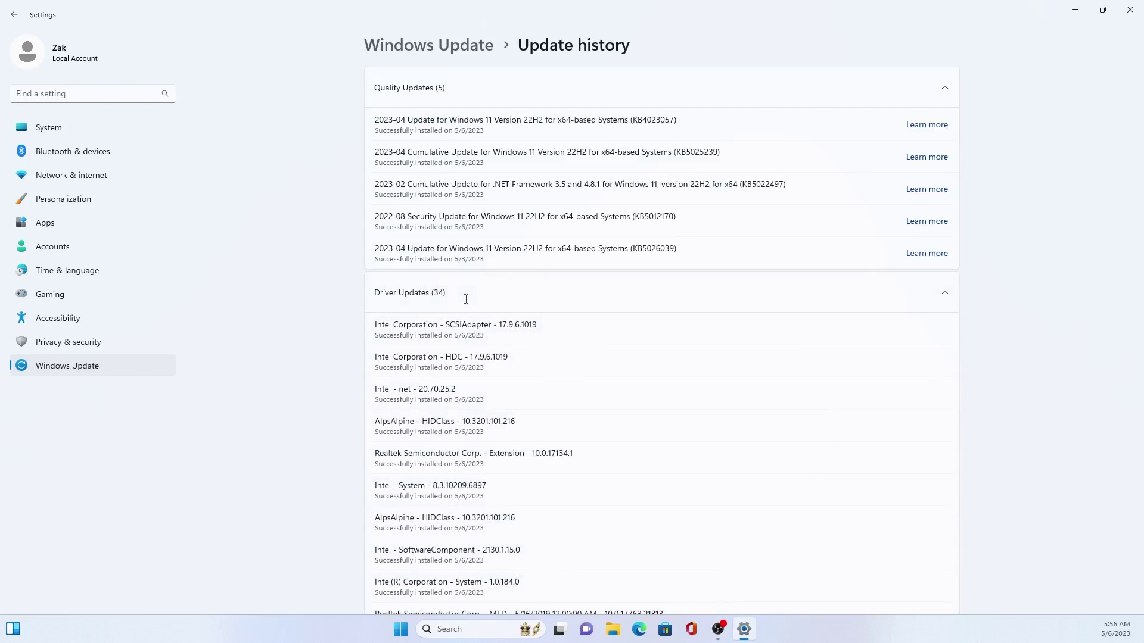
pyautogui.scroll(-5, 466, 316)
pyautogui.scroll(-2, 464, 331)
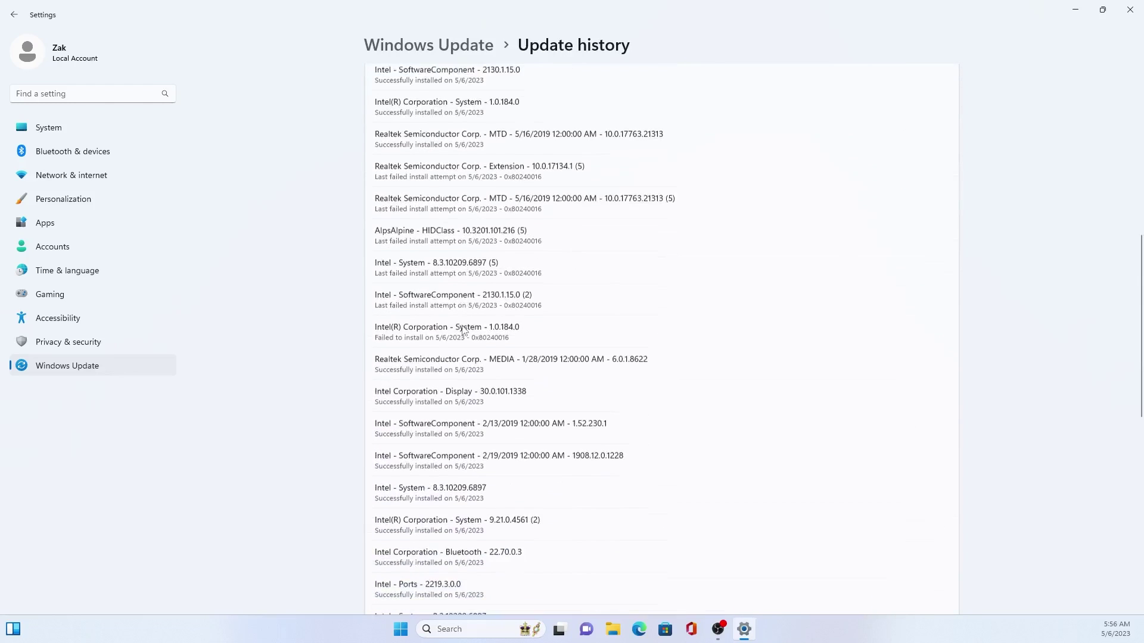
pyautogui.click(439, 48)
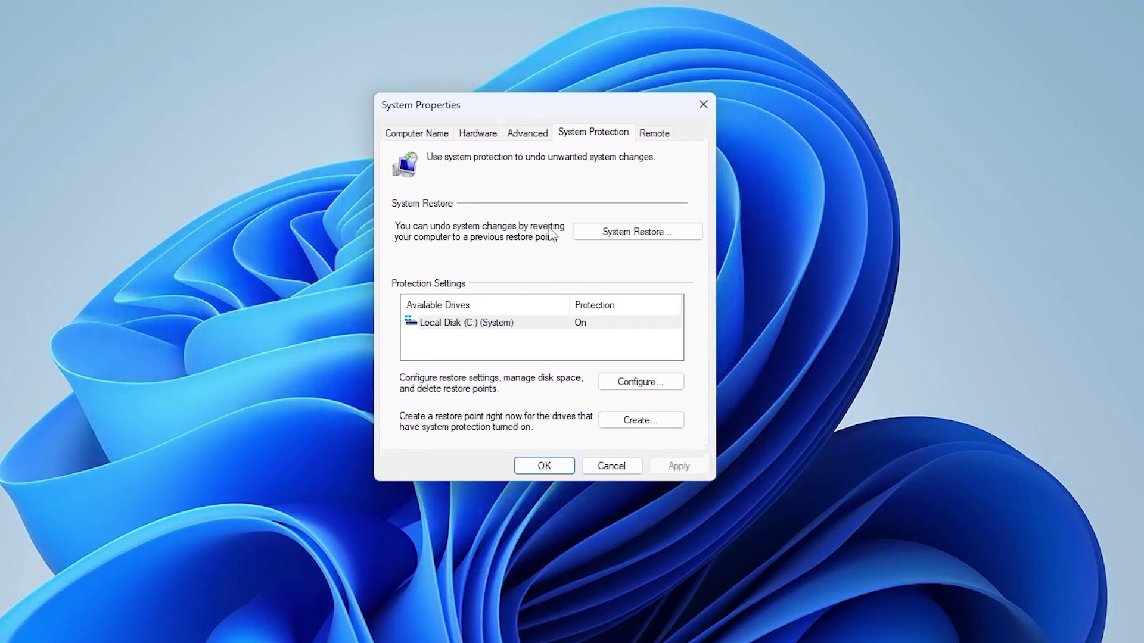
# Step: Create a restore point for drive C: described as 'New Install - 5.6.23'
pyautogui.click(622, 236)
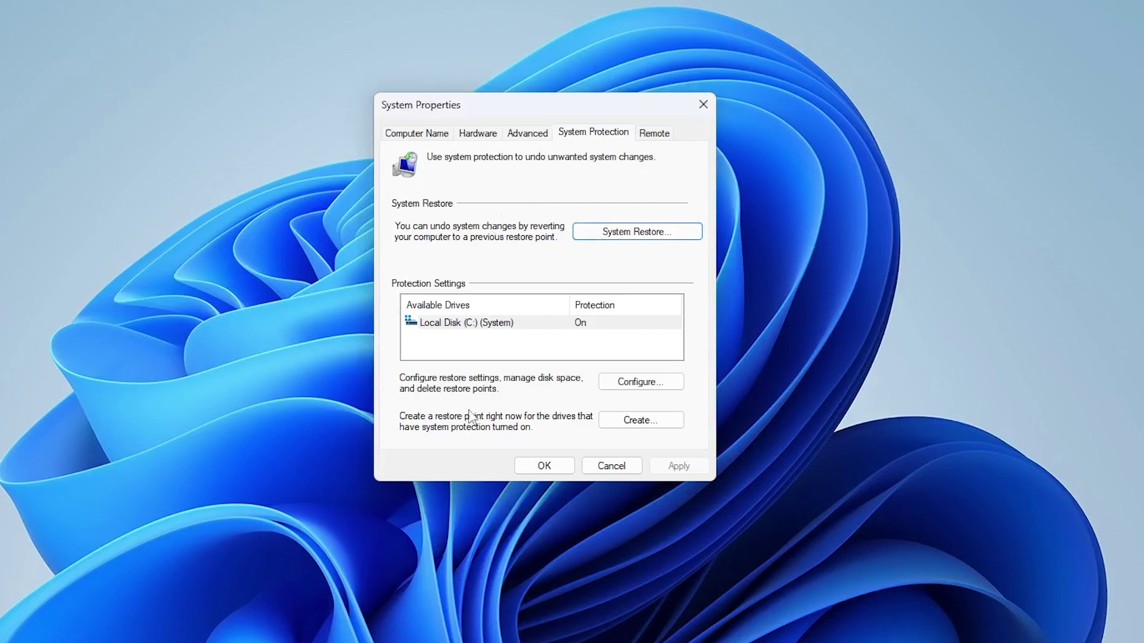
pyautogui.click(638, 420)
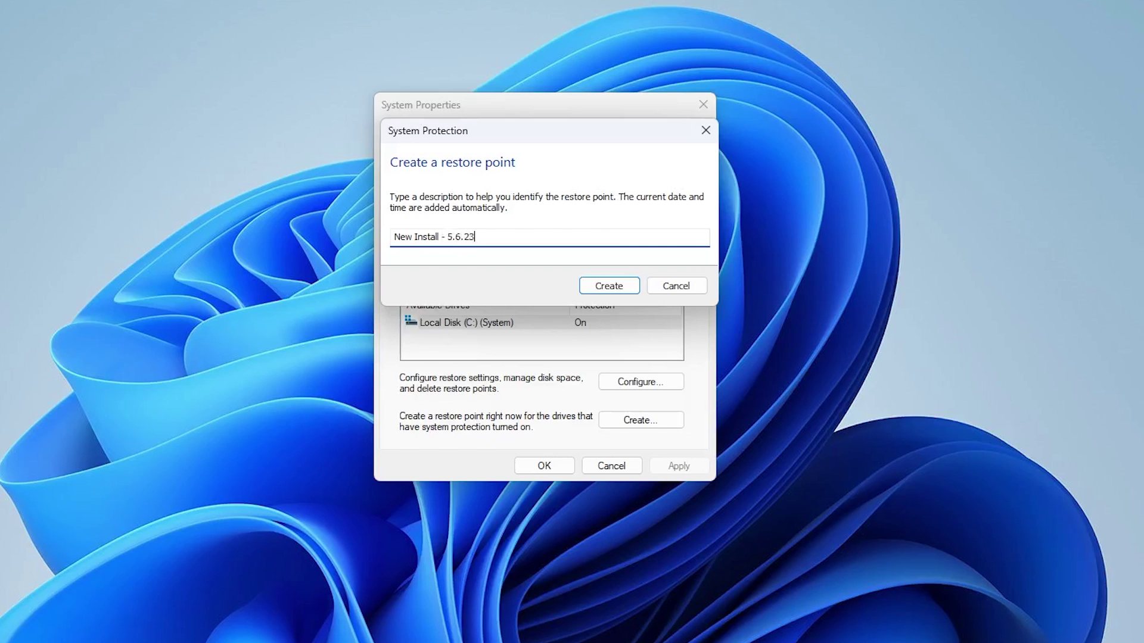
pyautogui.click(601, 285)
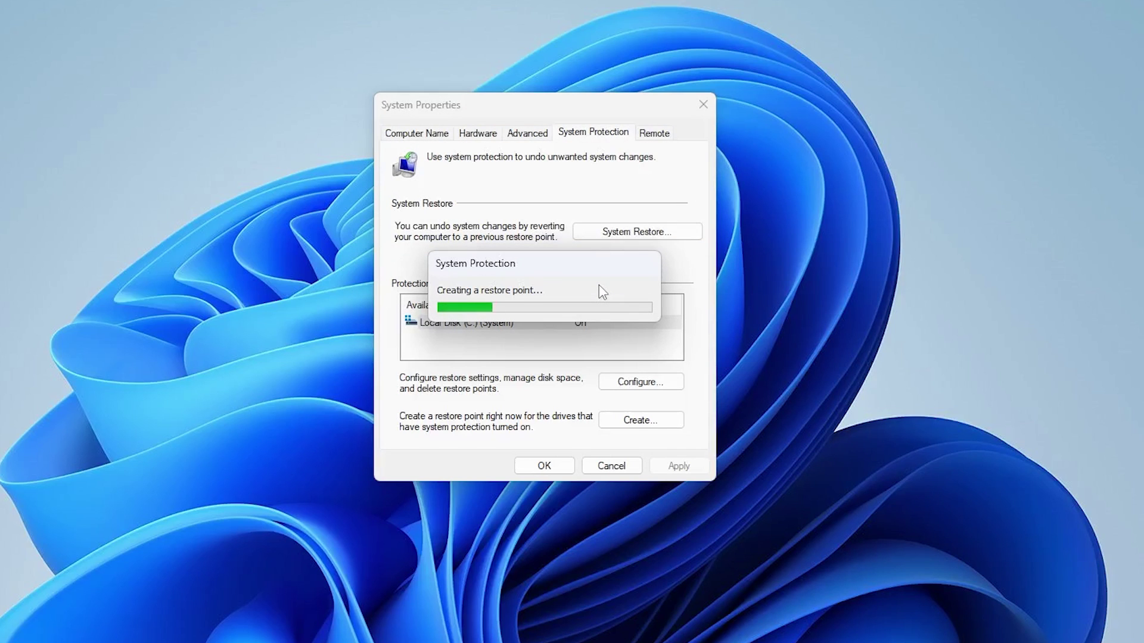